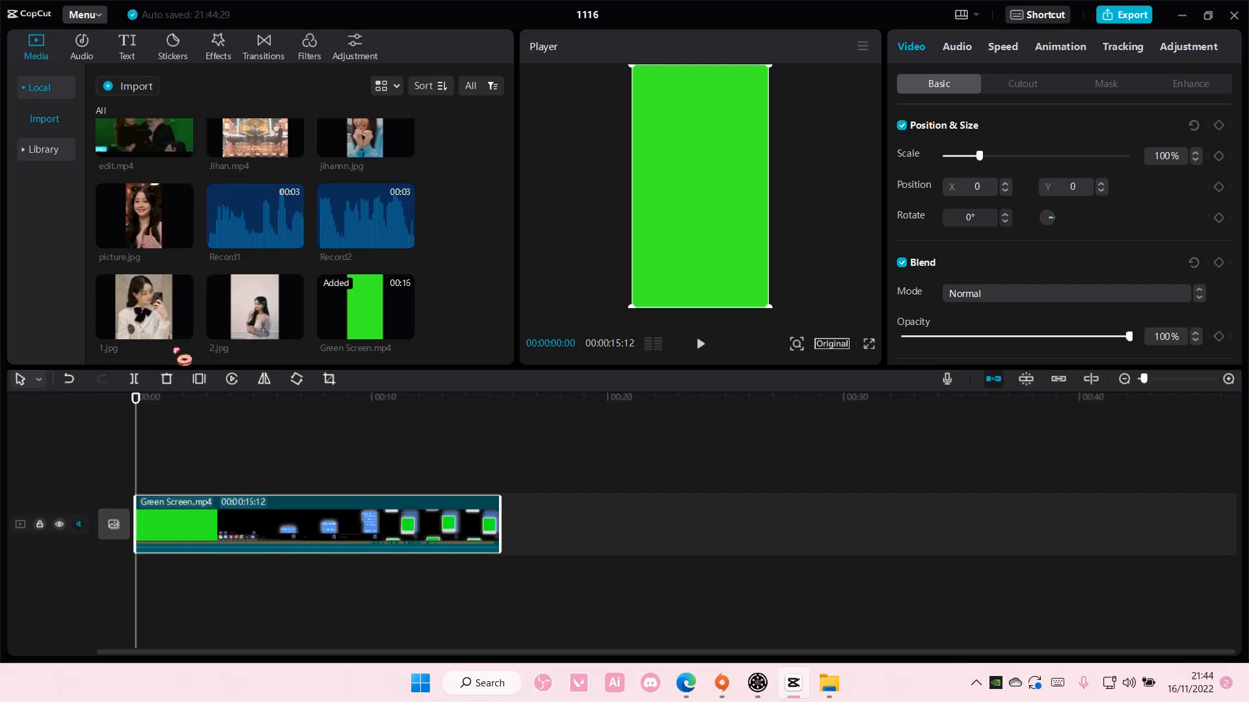
- Move Green Screen.mp4 onto a track above the main one and apply a chroma key sampled from its green area
left_click_drag(213, 515, 217, 463)
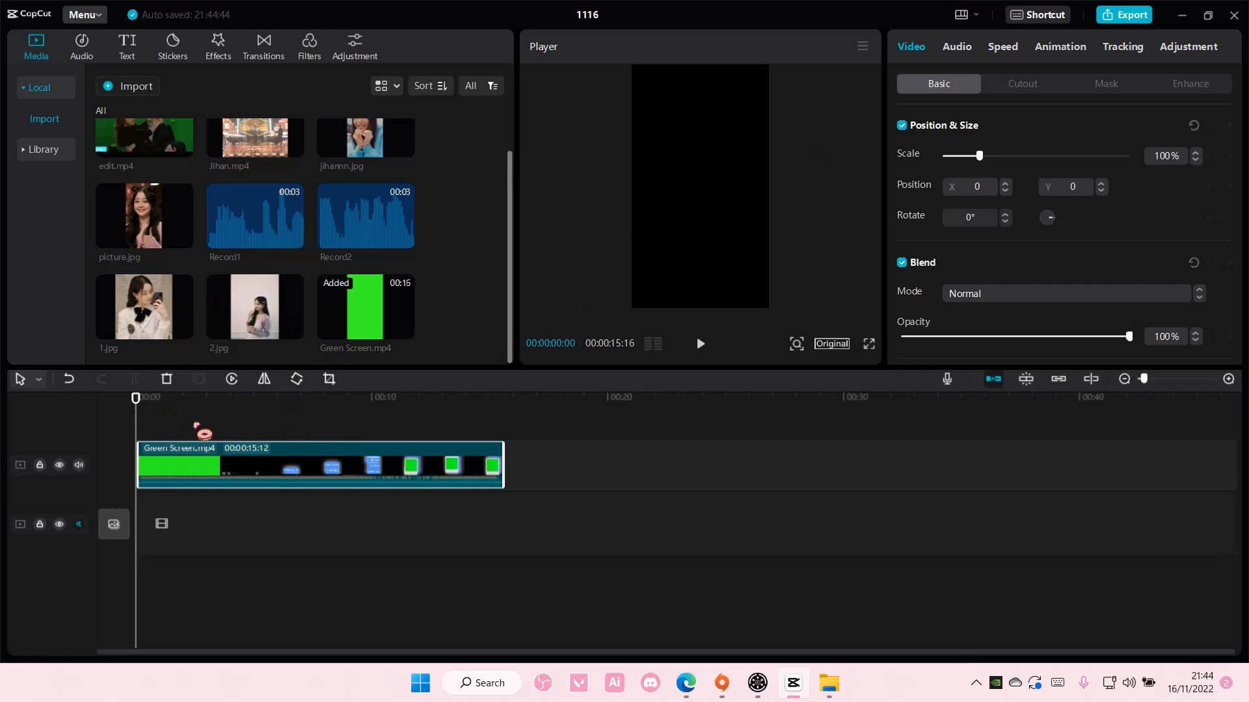
left_click(150, 415)
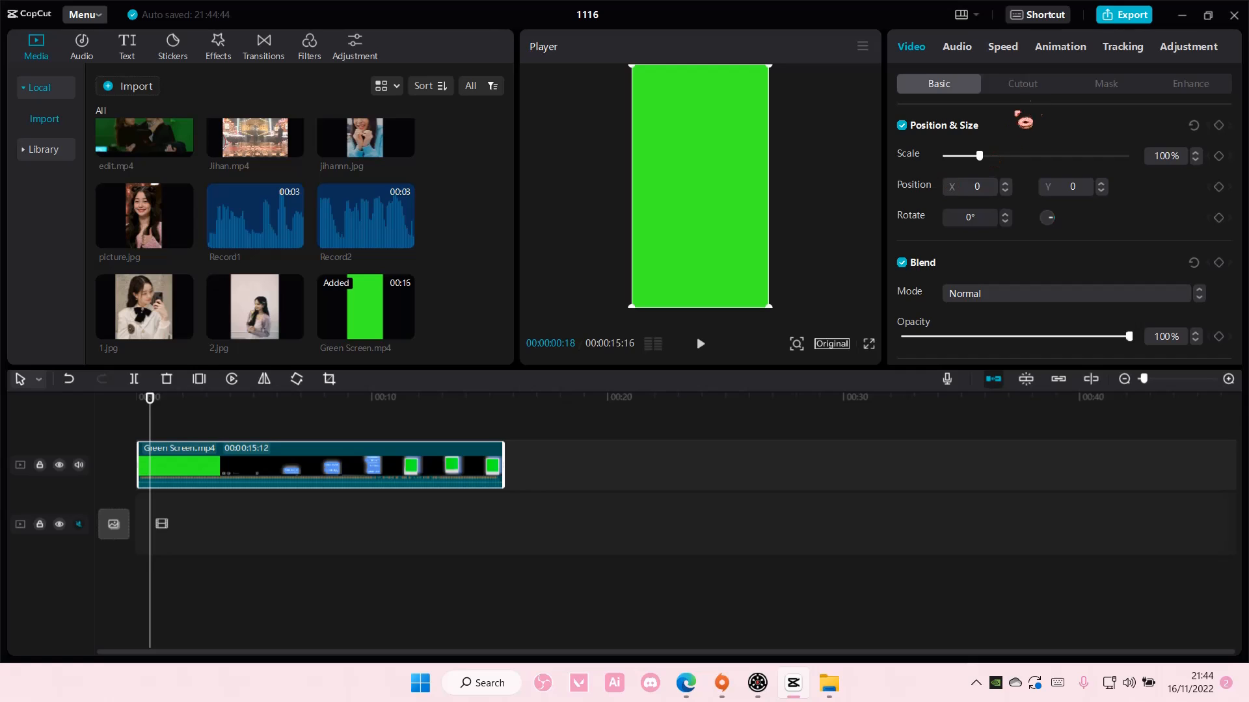
left_click(1022, 84)
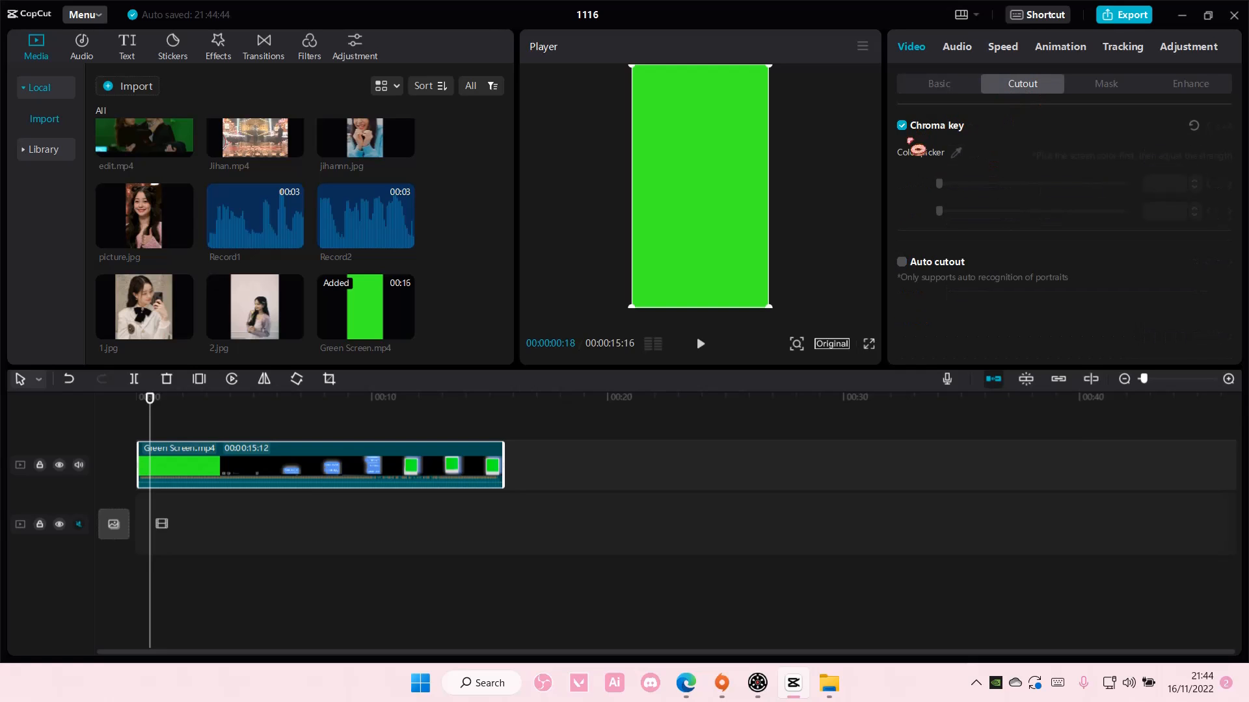
left_click(711, 201)
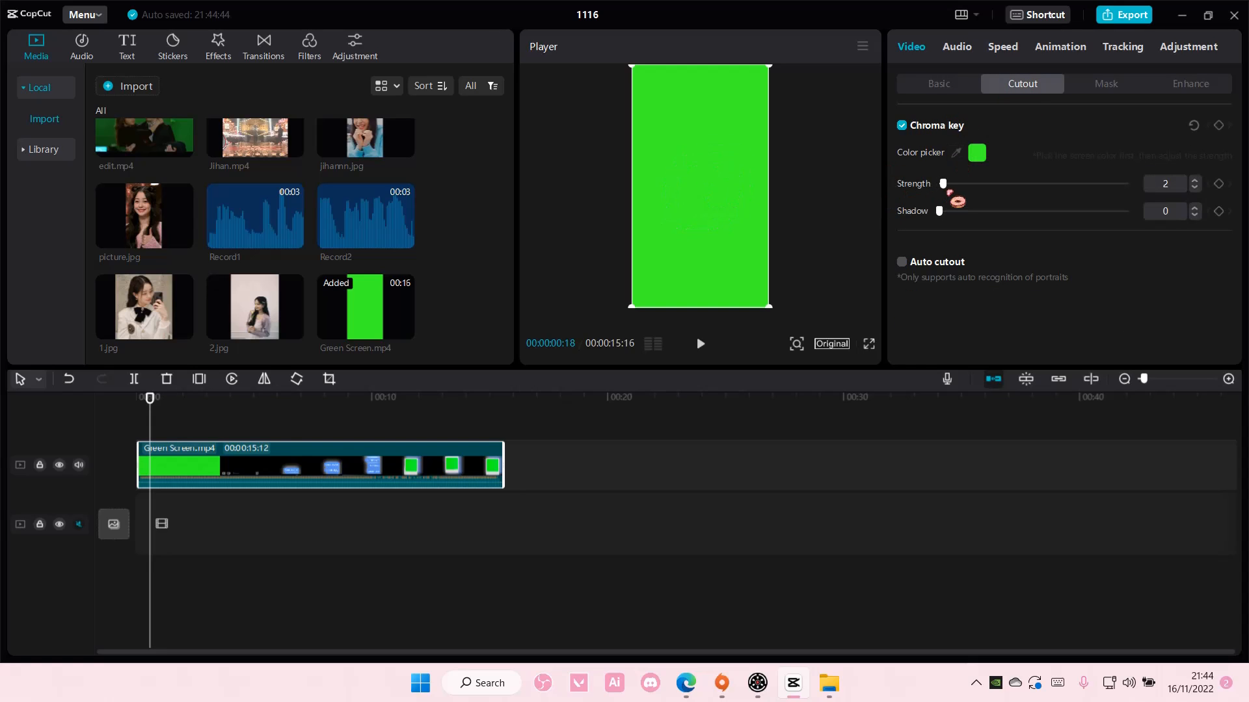
- Set the chroma key strength to 84 and shadow to 4, then mute the green screen clip's track
left_click_drag(949, 192, 961, 194)
left_click_drag(150, 401, 411, 427)
left_click_drag(969, 197, 1005, 208)
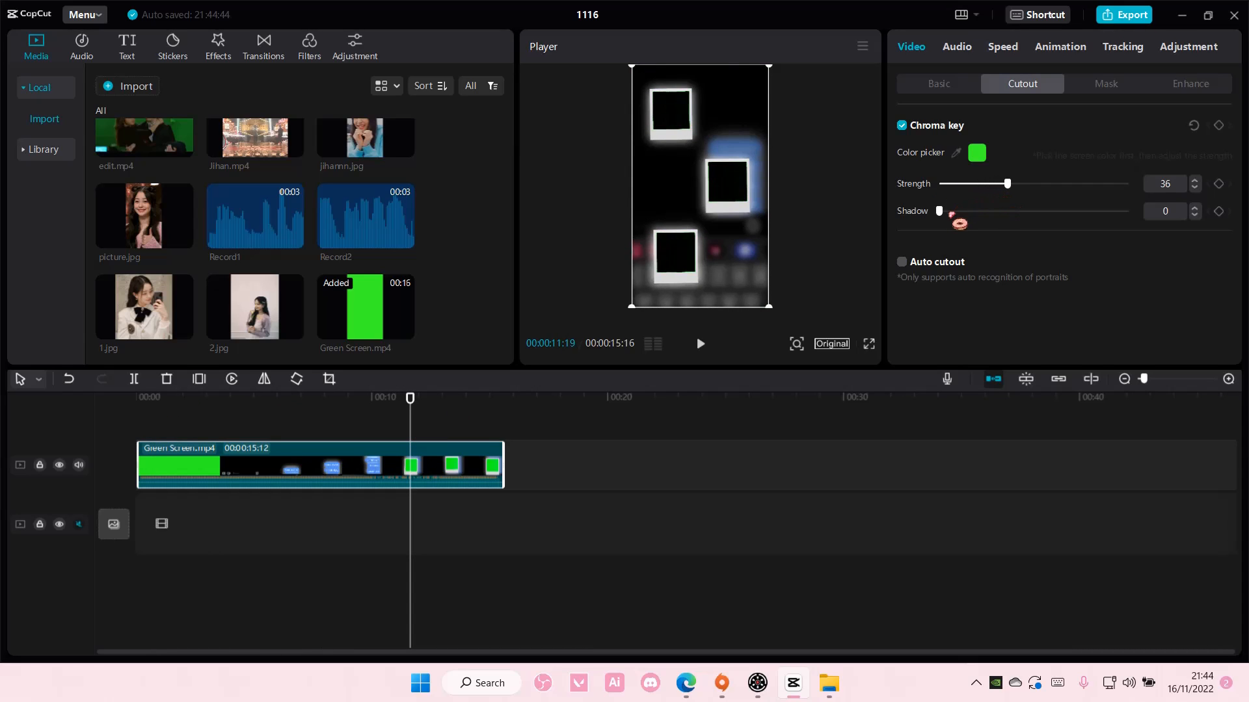
left_click_drag(411, 404, 199, 416)
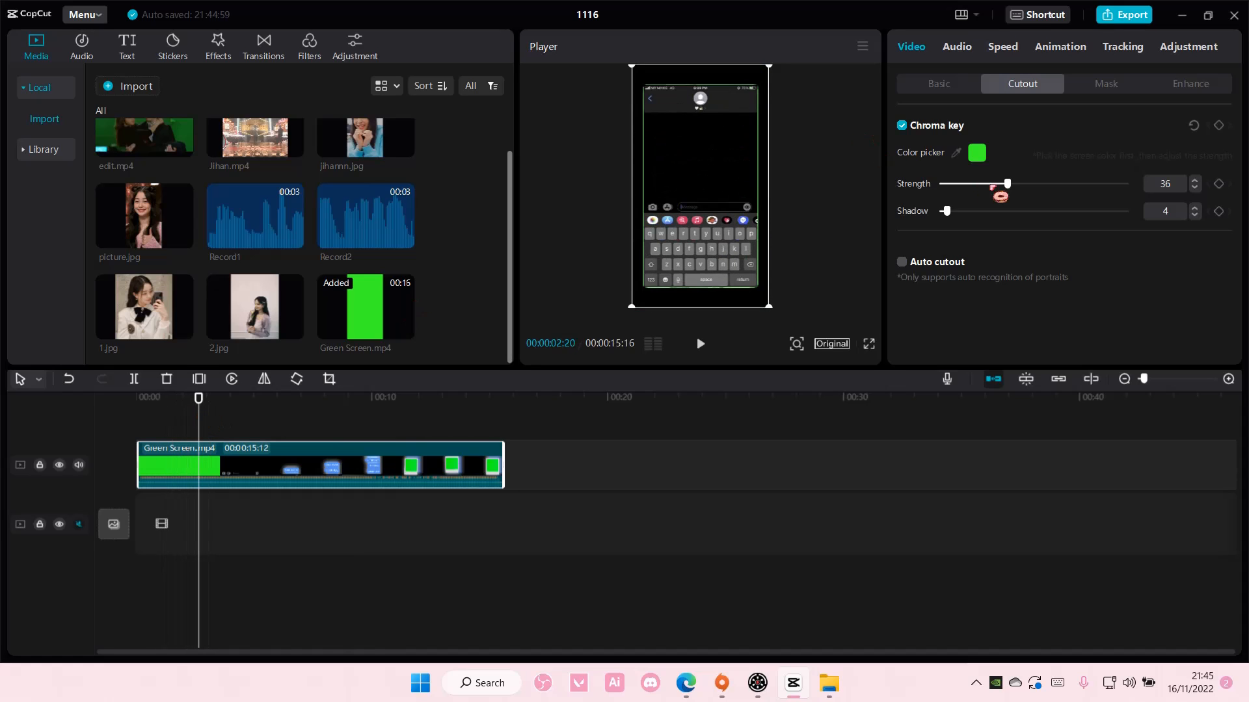
left_click_drag(1031, 189, 1096, 195)
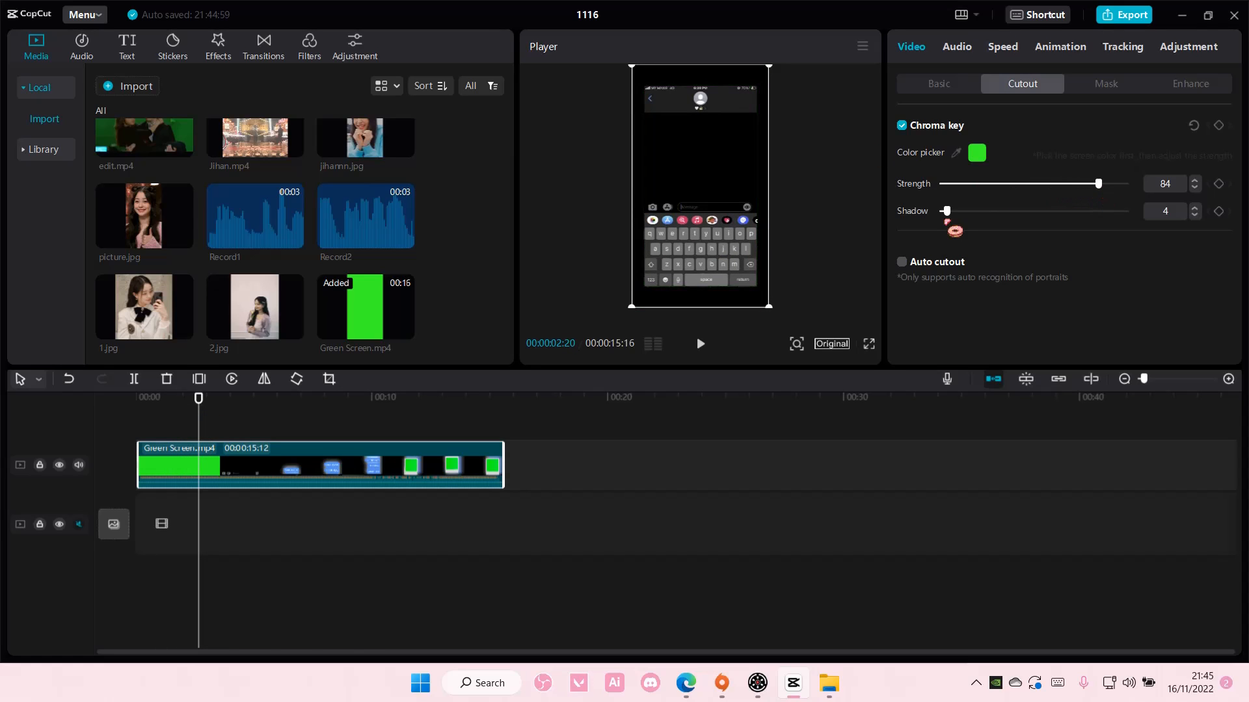
left_click_drag(209, 418, 363, 416)
left_click_drag(427, 456, 70, 440)
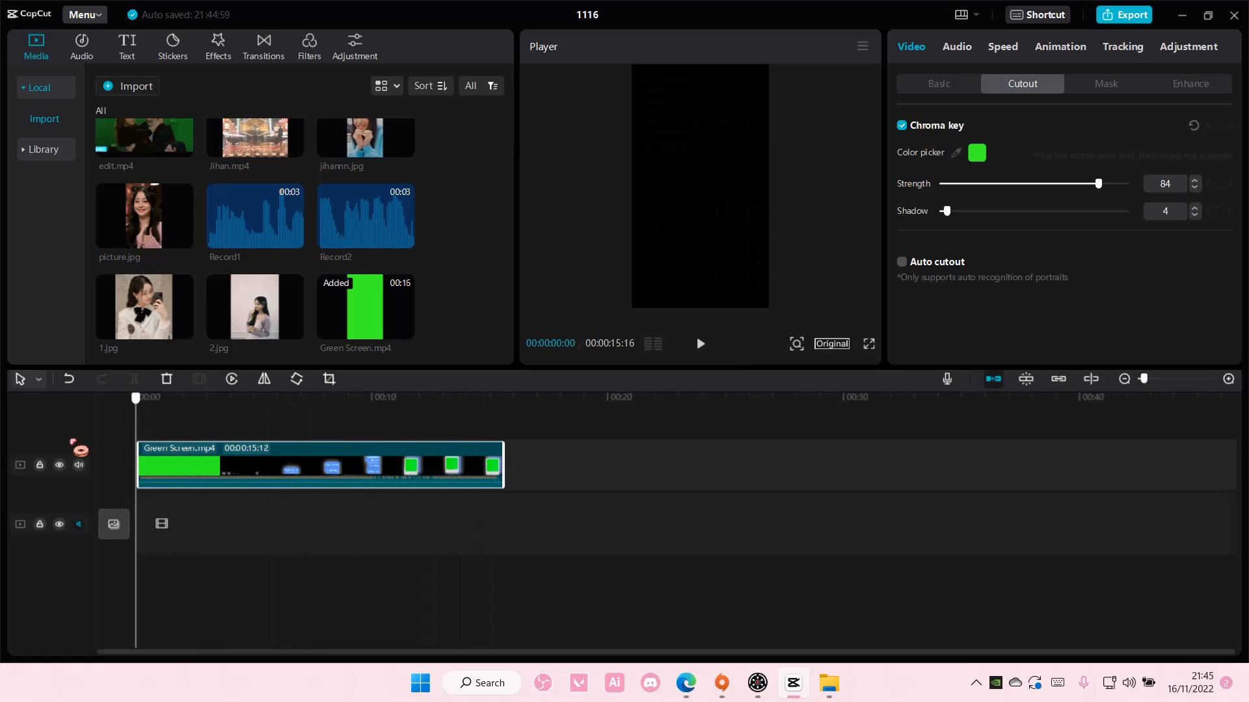
left_click(79, 464)
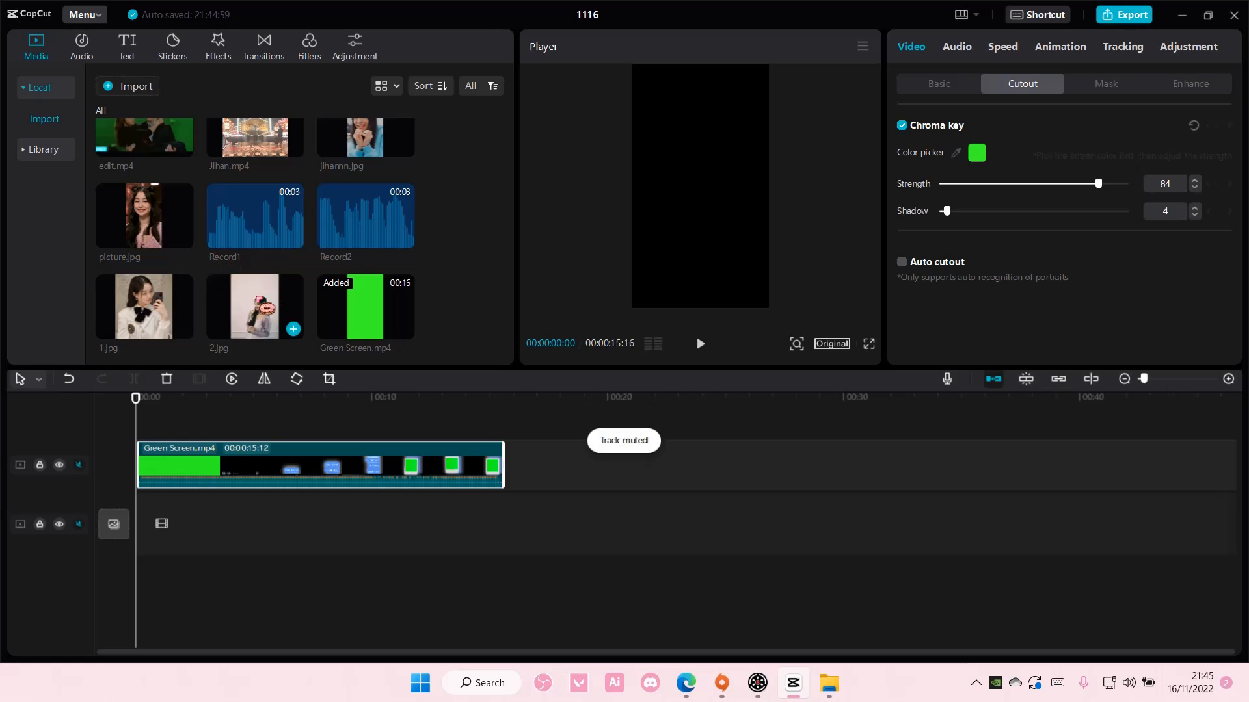
- Add 2.jpg to the main track, filling the frame for 00:00:03:19, and align the green screen clip with the timeline start
left_click(293, 328)
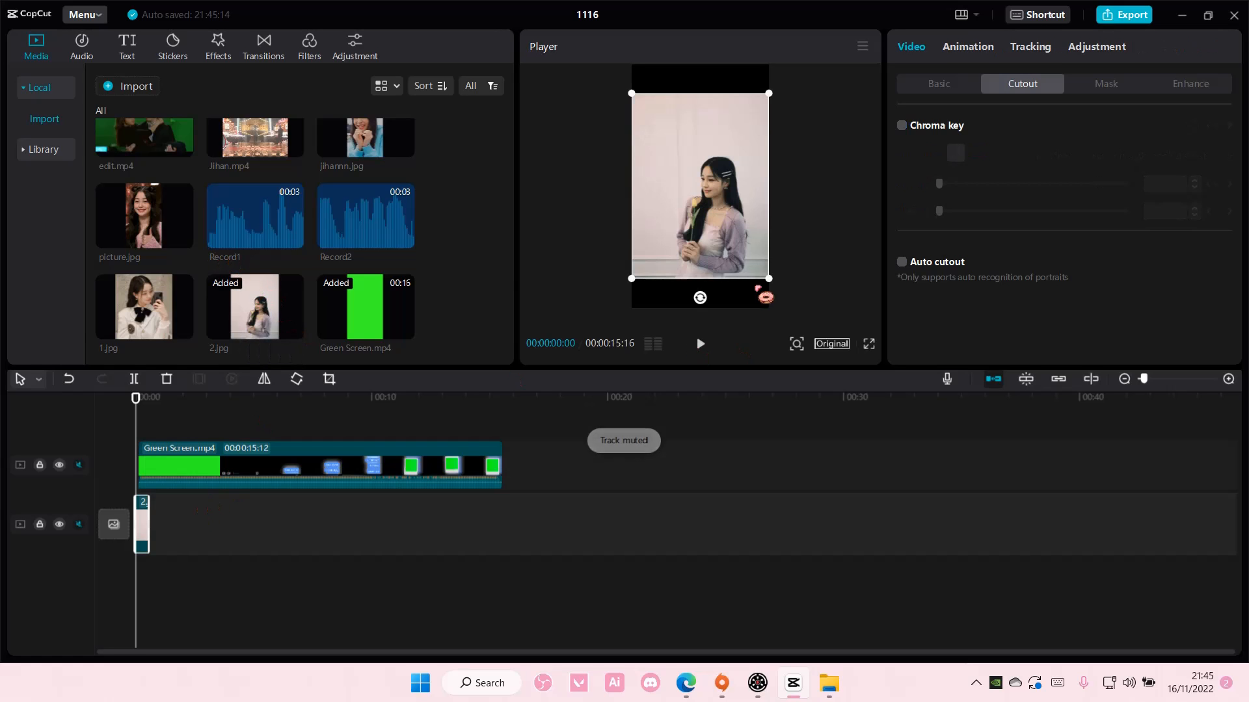
left_click_drag(778, 291, 791, 305)
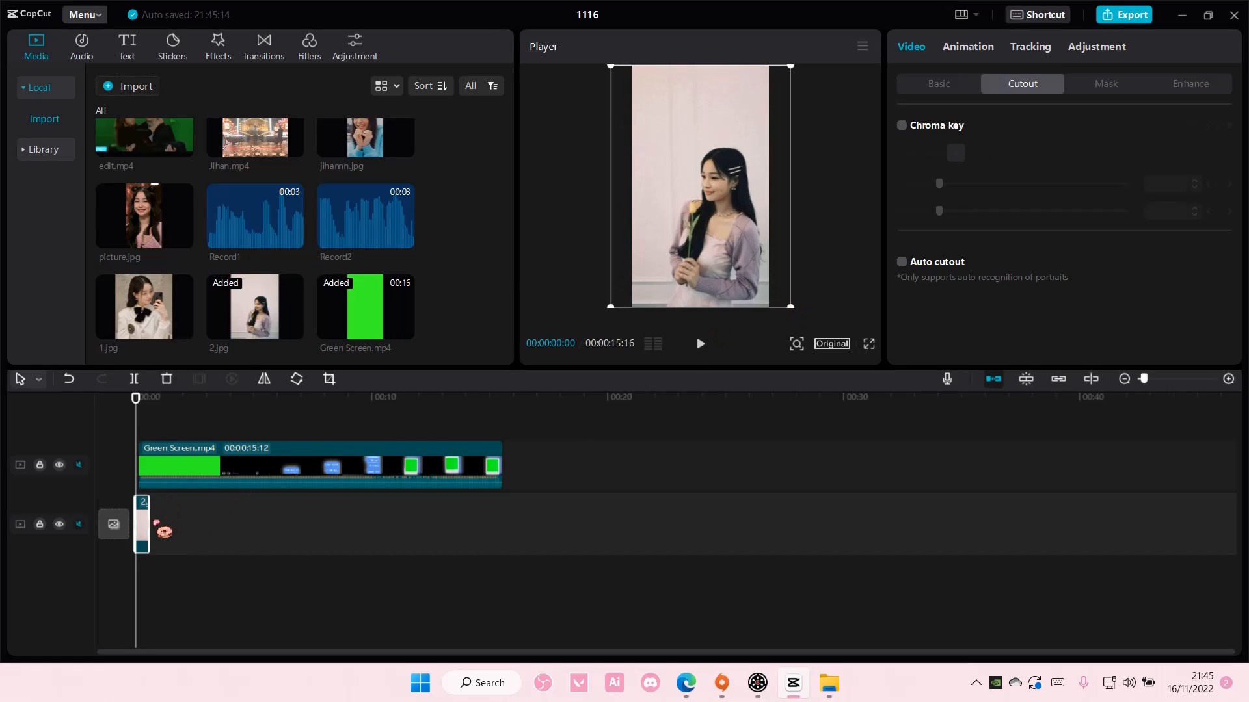
left_click_drag(163, 532, 226, 527)
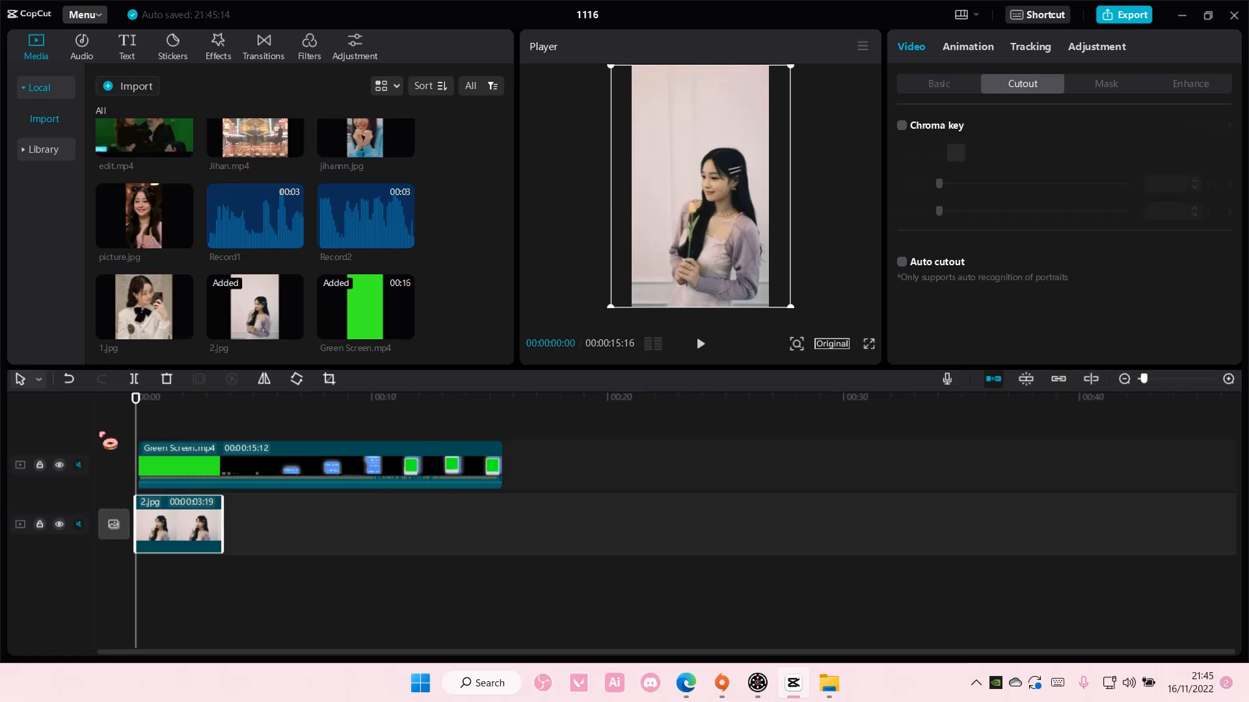
left_click_drag(165, 470, 155, 469)
- Add picture.jpg to the main track and, with the main track magnet off, place it at about 9 seconds
left_click_drag(136, 406, 371, 455)
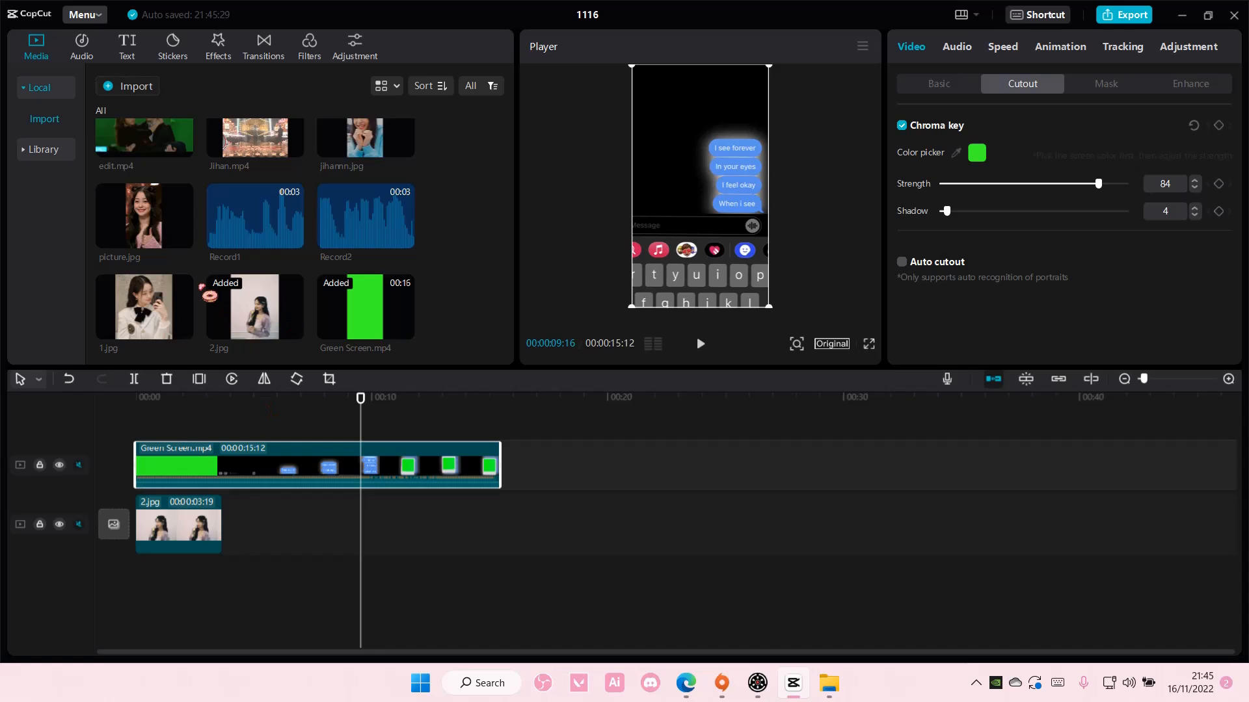
left_click(182, 239)
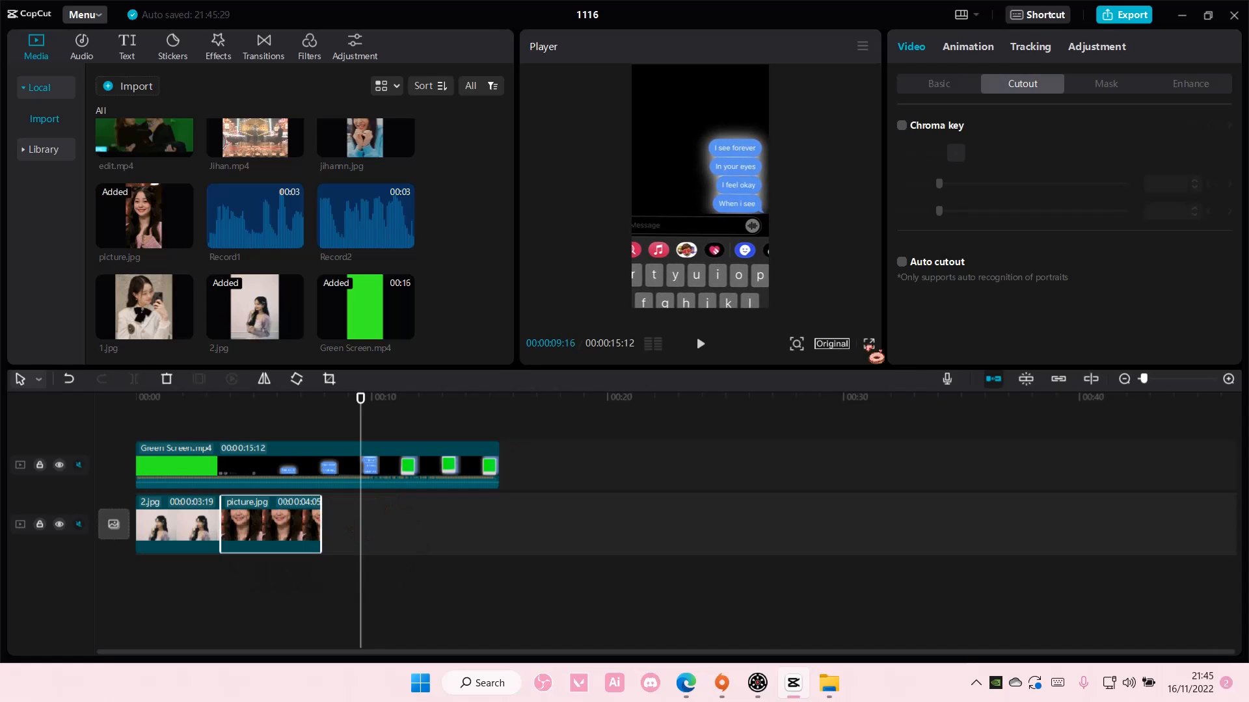
left_click(993, 378)
left_click_drag(289, 544, 412, 530)
left_click_drag(362, 410, 375, 414)
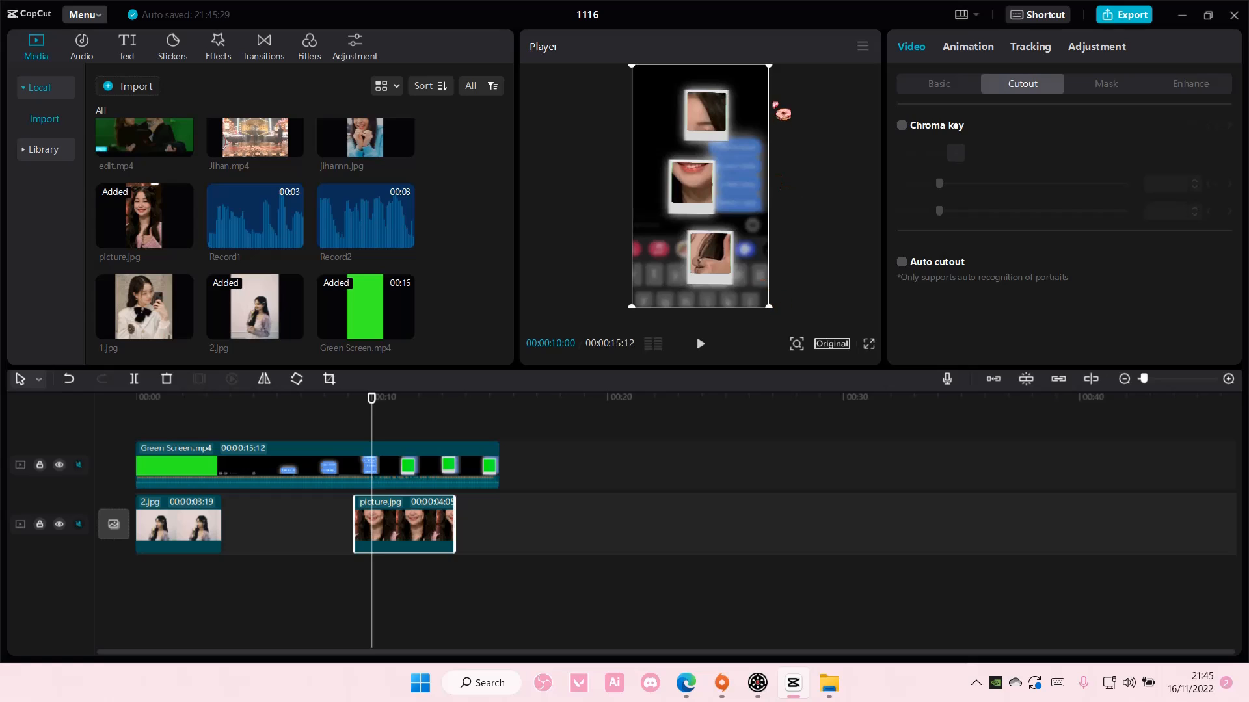
- Shrink picture.jpg to 29% and fit it inside the uppermost polaroid frame at 00:00:10:00
left_click_drag(770, 67, 734, 128)
mouse_move(700, 182)
left_mouse_down()
mouse_move(704, 121)
mouse_move(706, 178)
left_mouse_up()
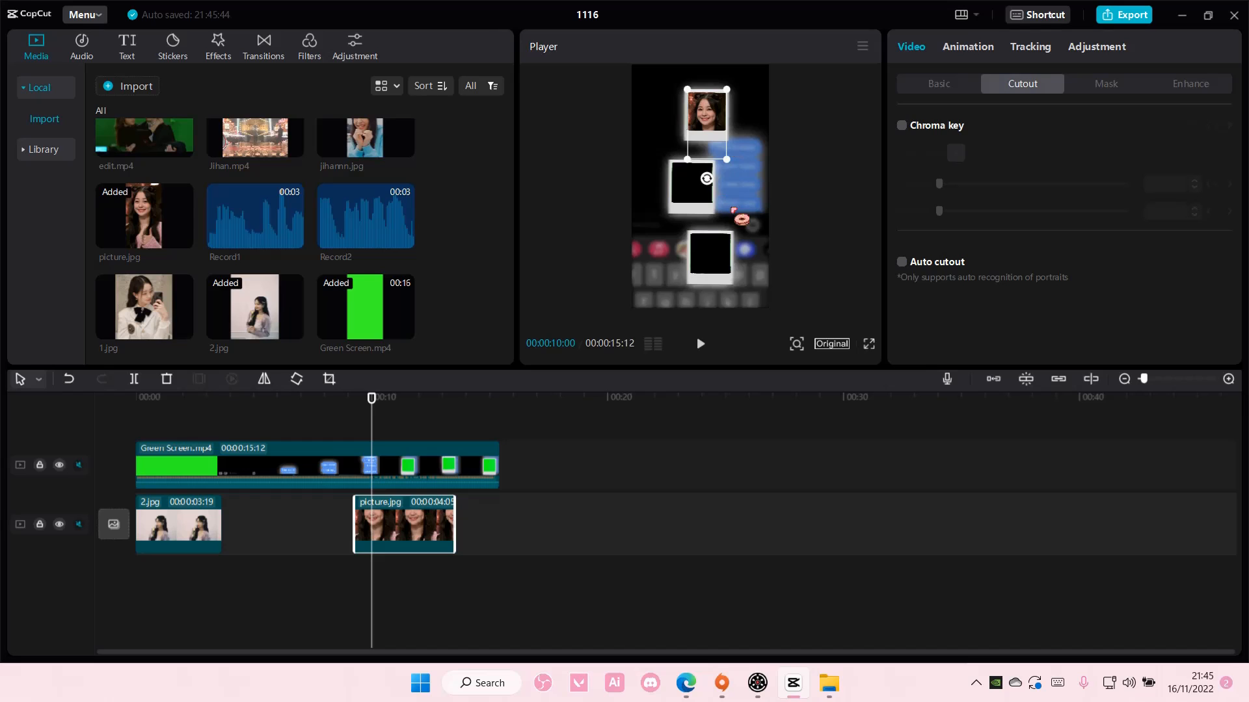
left_click(828, 254)
left_click(724, 132)
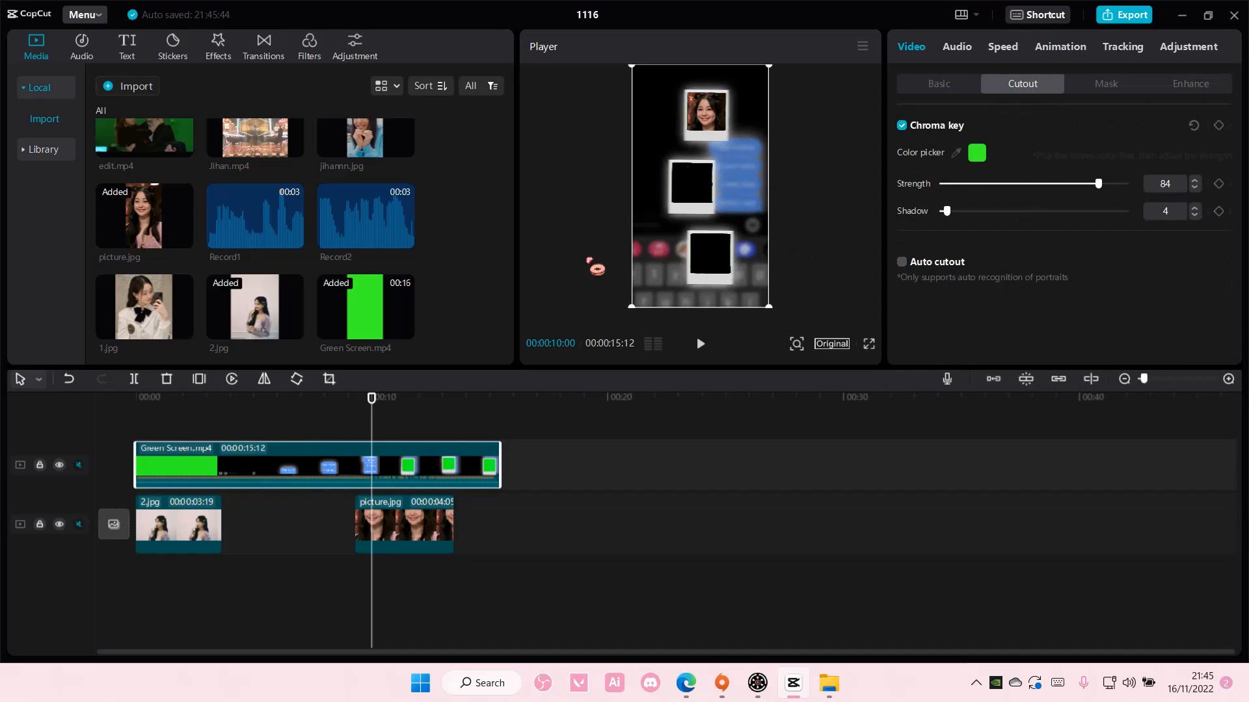
- Lock the green screen track so the picture beneath it can be selected in the preview
left_click(414, 521)
left_click(370, 411)
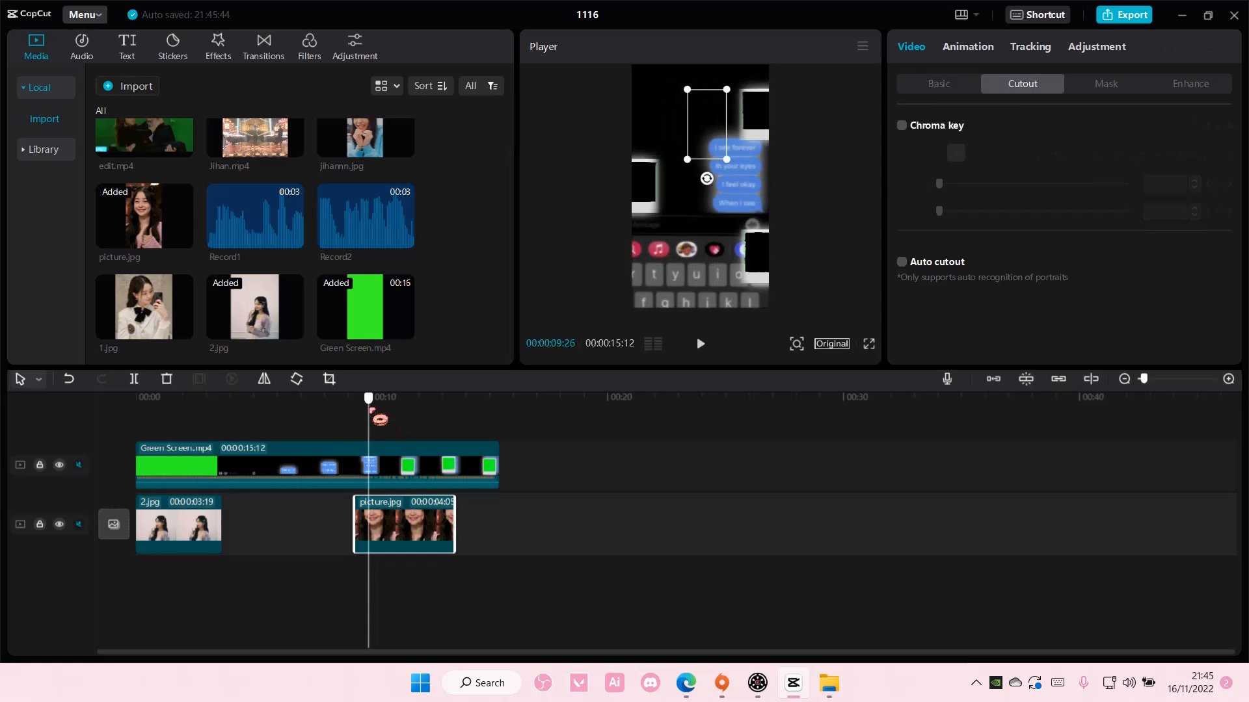
left_click_drag(371, 412, 368, 438)
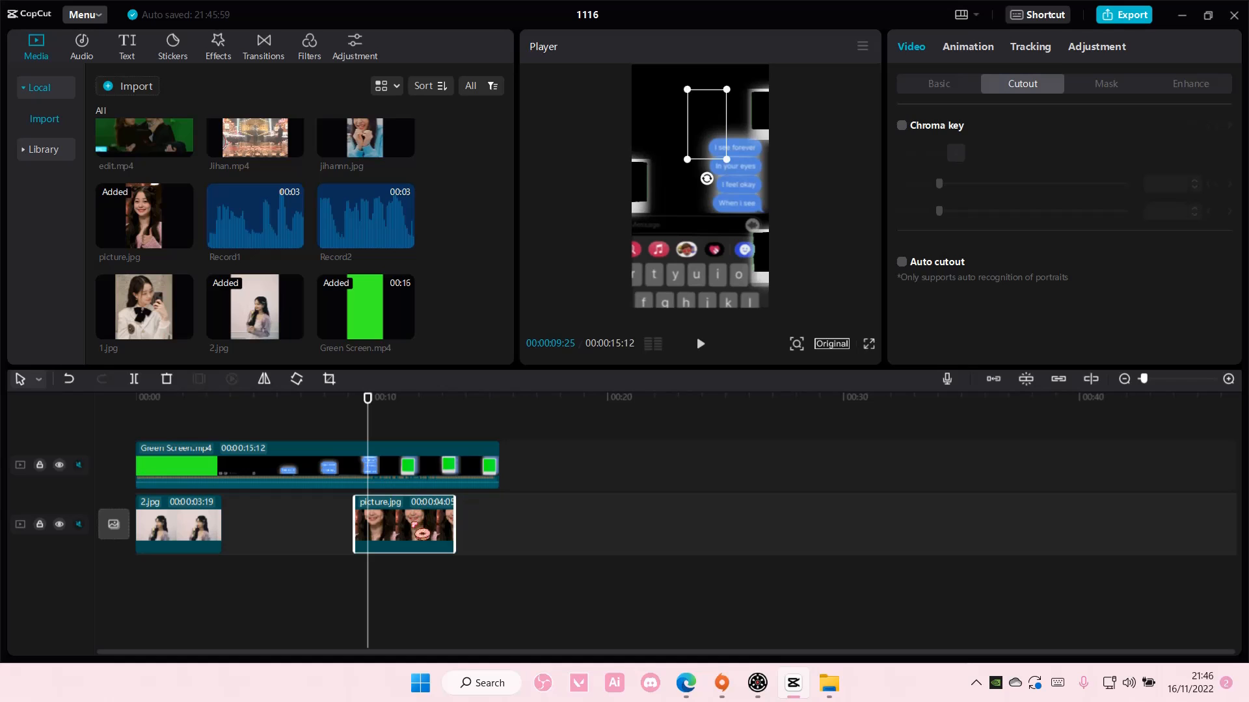
left_click(725, 118)
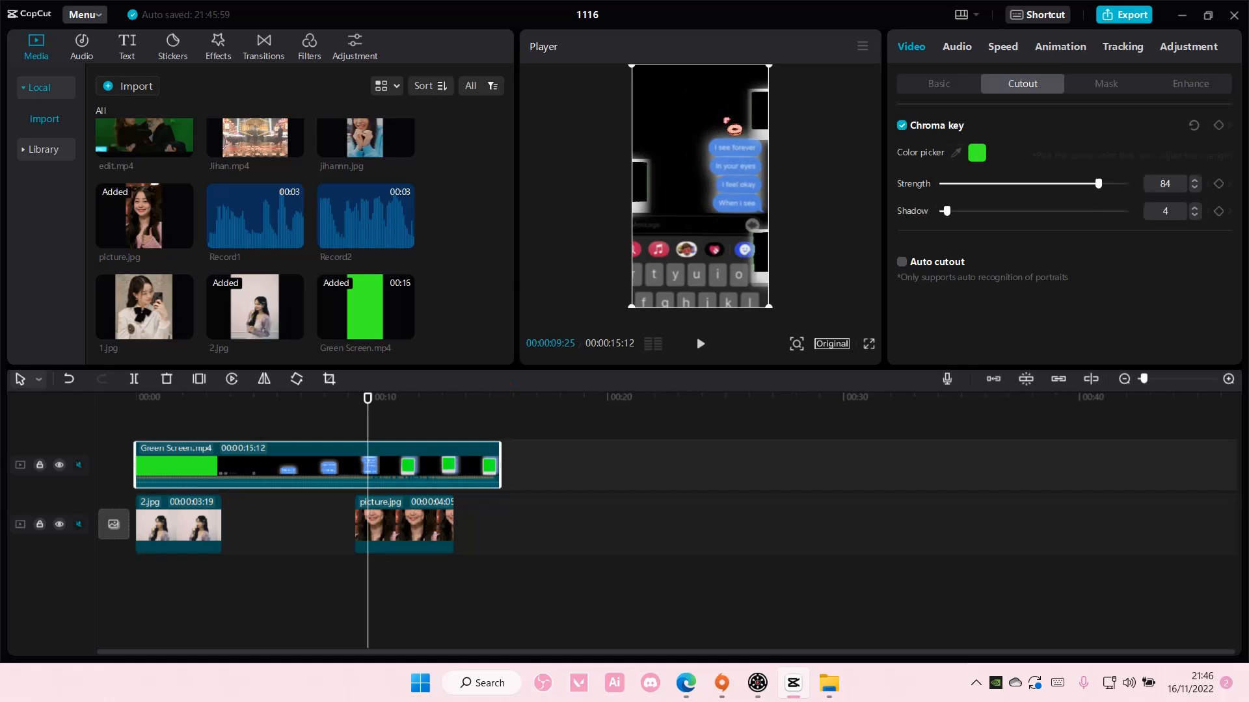
left_click(429, 520)
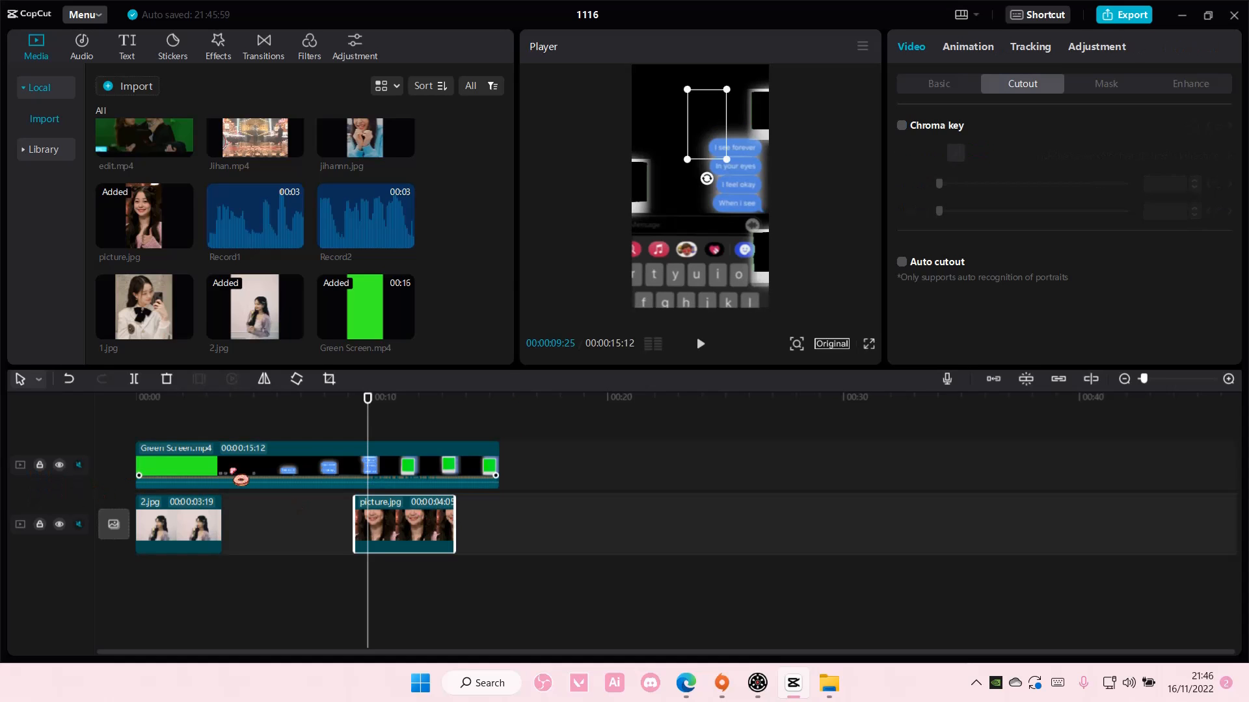
left_click(40, 465)
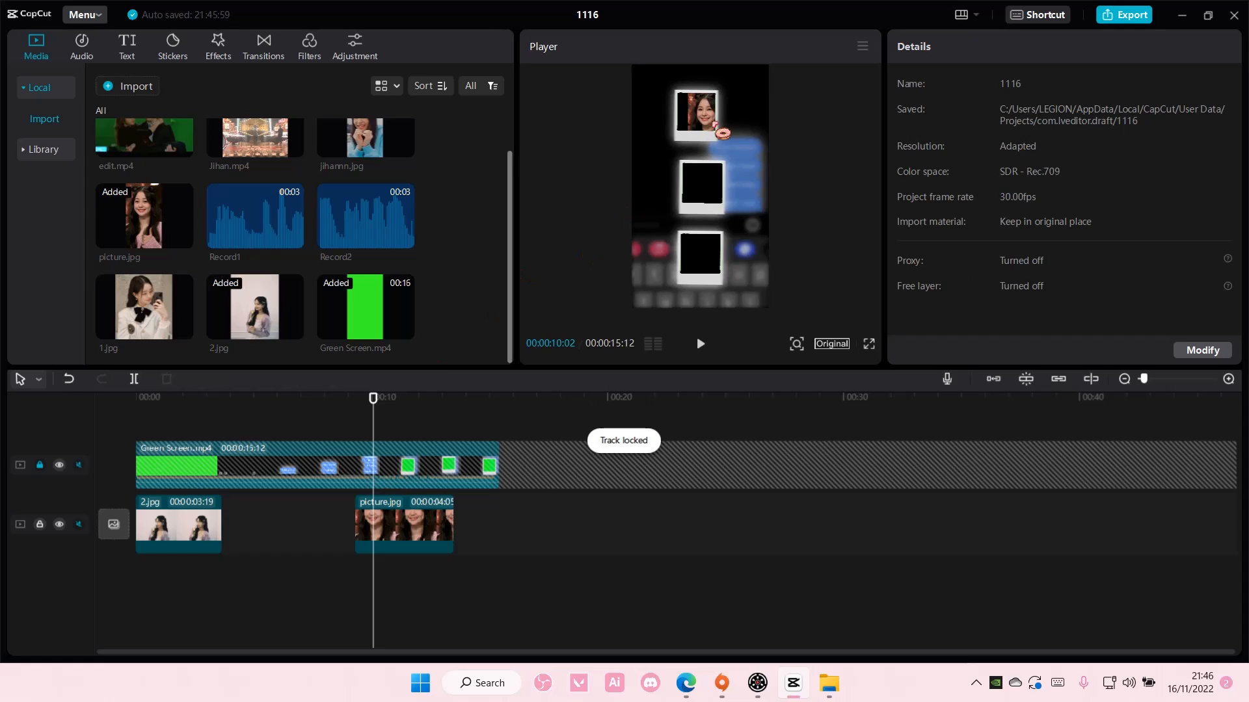
- Move picture.jpg over the incoming upper polaroid at 00:00:09:26, to X 943, Y 1023, and show its basic position settings
left_click(722, 133)
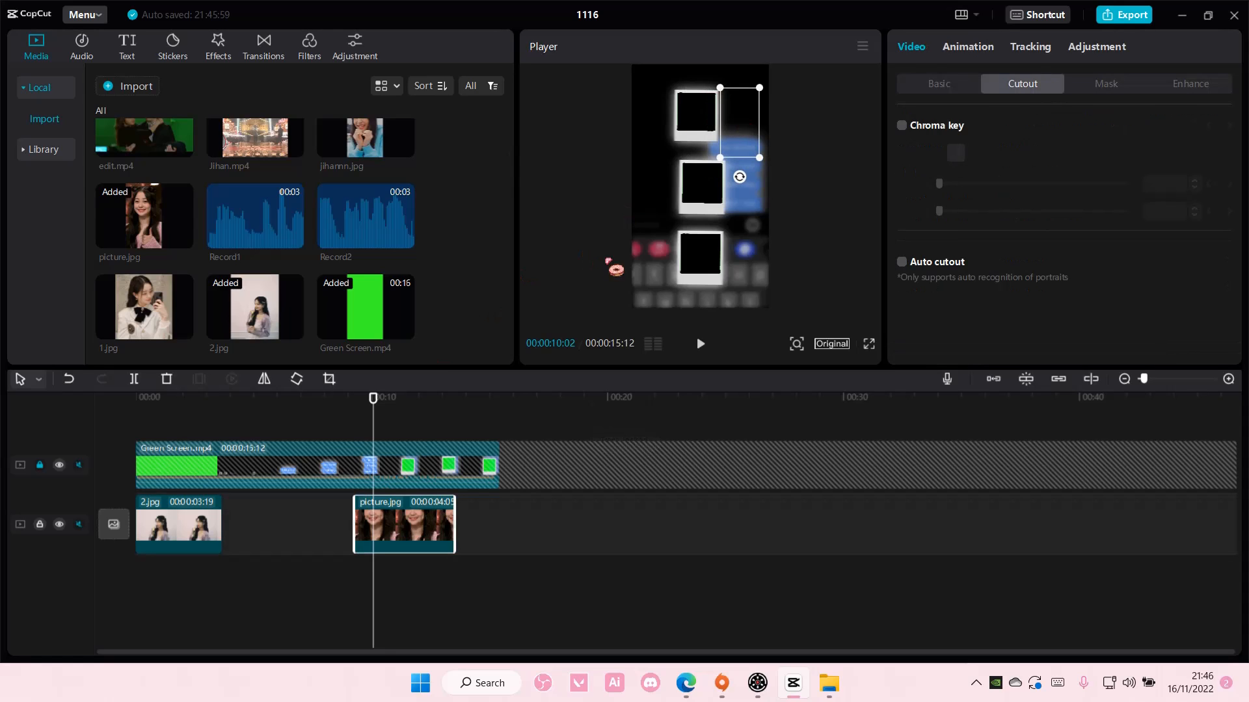
mouse_move(372, 421)
left_mouse_down()
mouse_move(356, 420)
mouse_move(371, 408)
left_mouse_up()
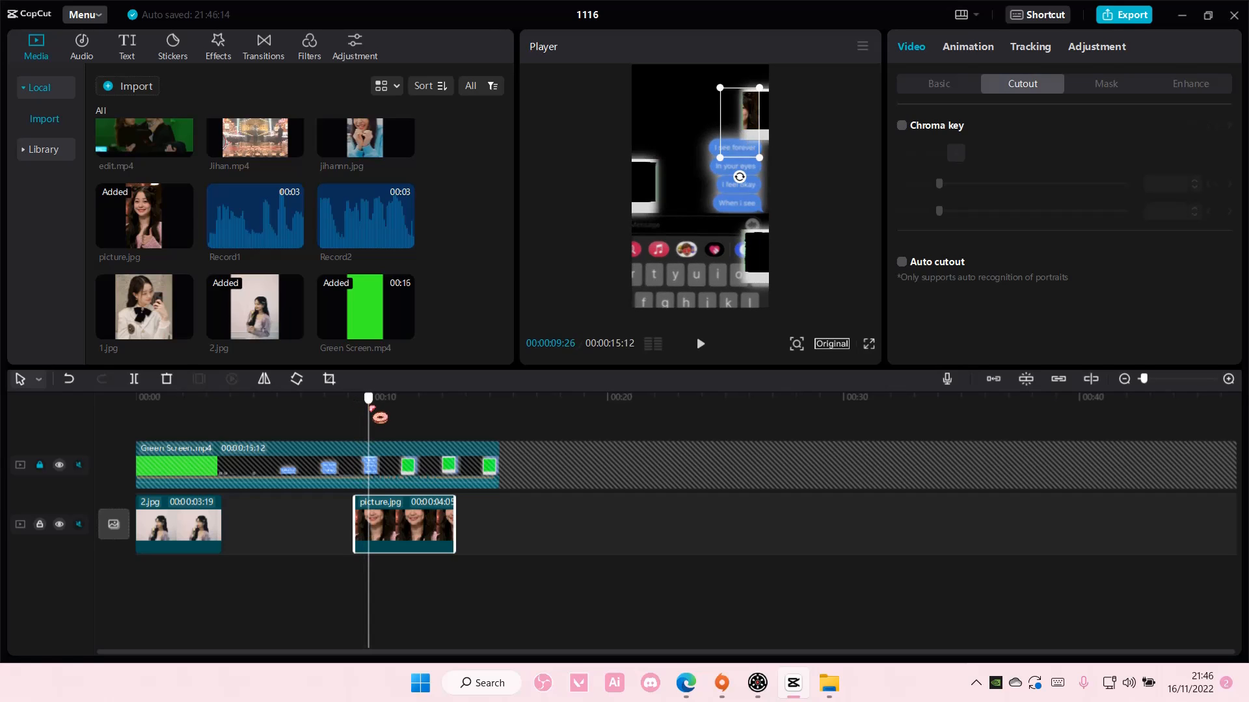
left_click_drag(757, 128, 778, 125)
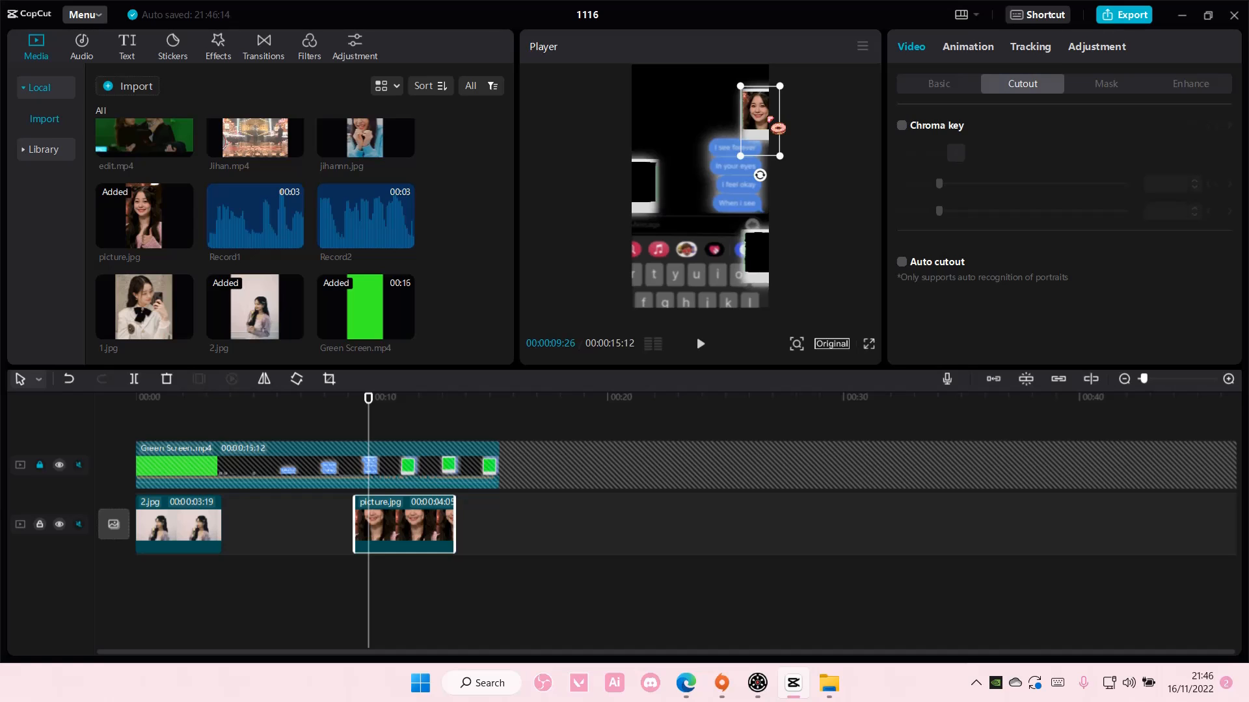
left_click(818, 350)
left_click_drag(765, 371, 782, 373)
left_click(718, 291)
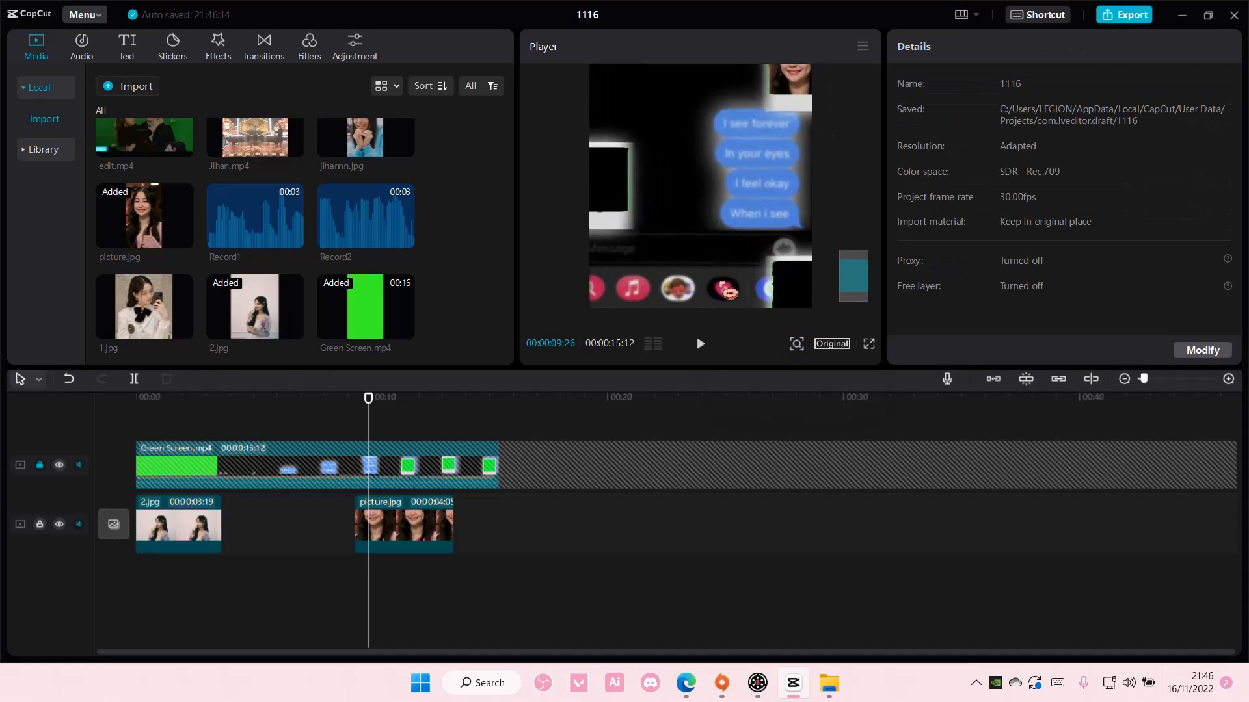
scroll(736, 250, "up", 3)
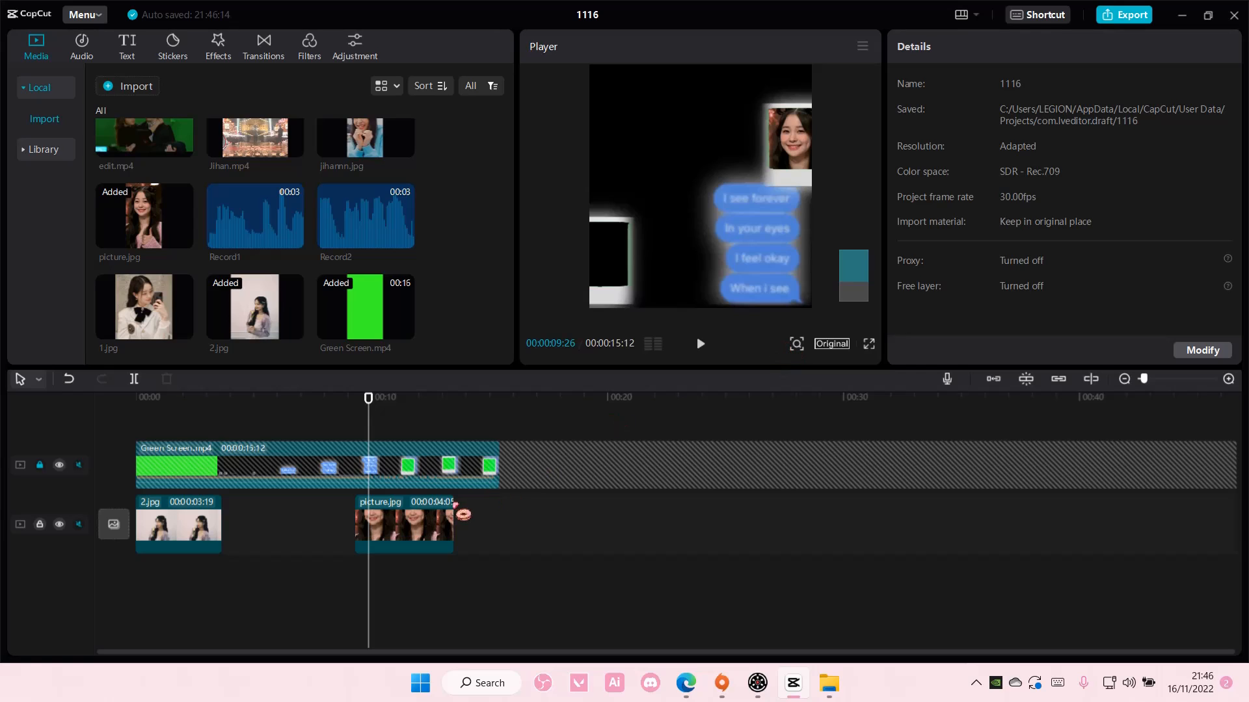
left_click(421, 525)
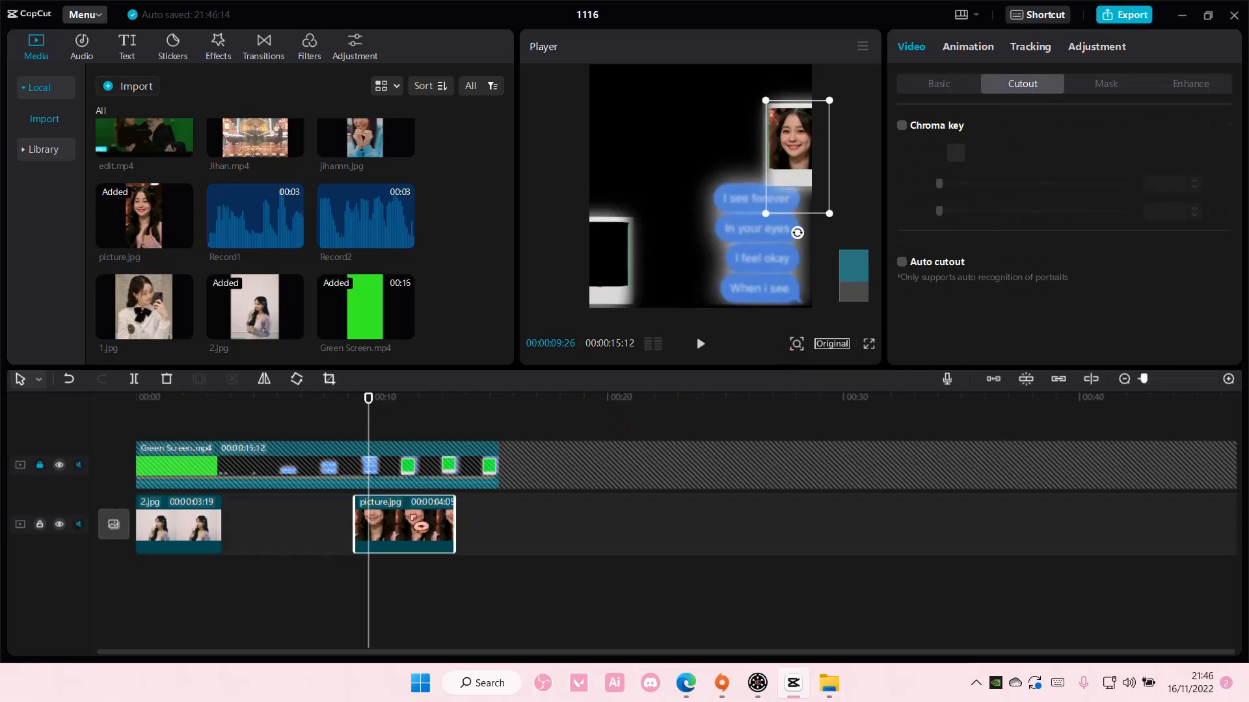
left_click(940, 84)
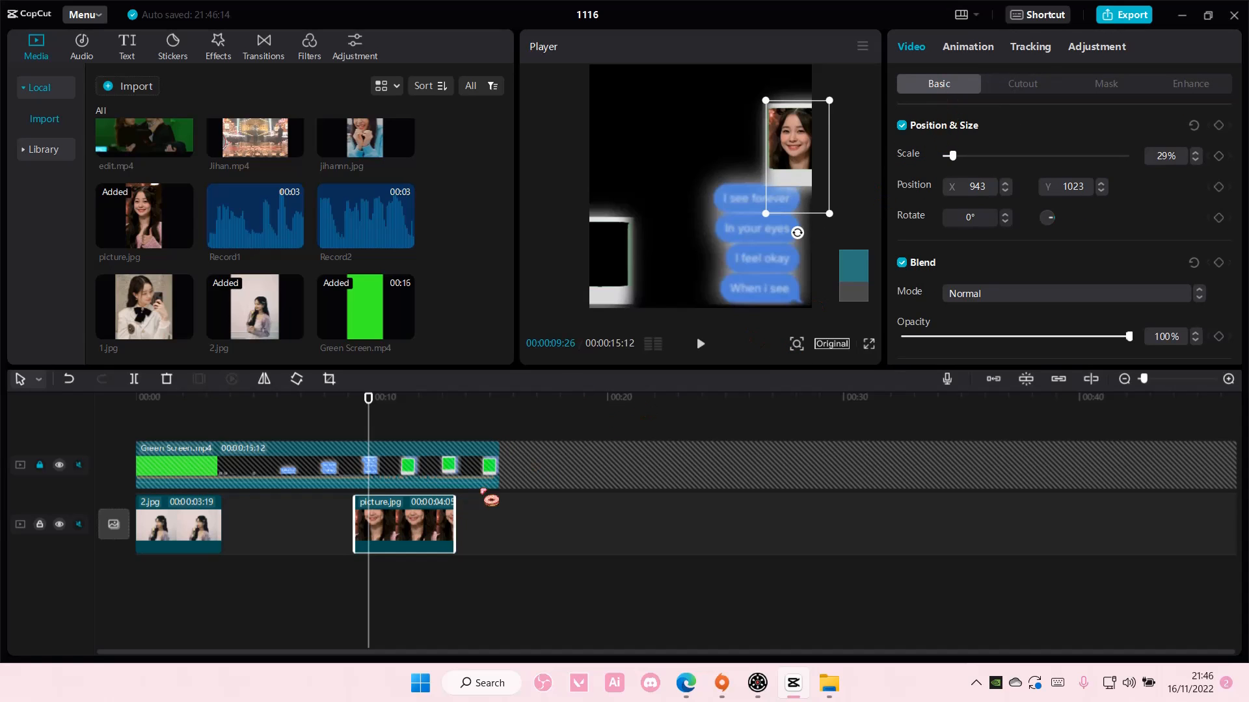
- Try keyframing picture.jpg's position at 00:00:09:26 and moving it to X 487, Y 1032 at 00:00:09:28, and undo both
left_click(1219, 187)
left_click(374, 409)
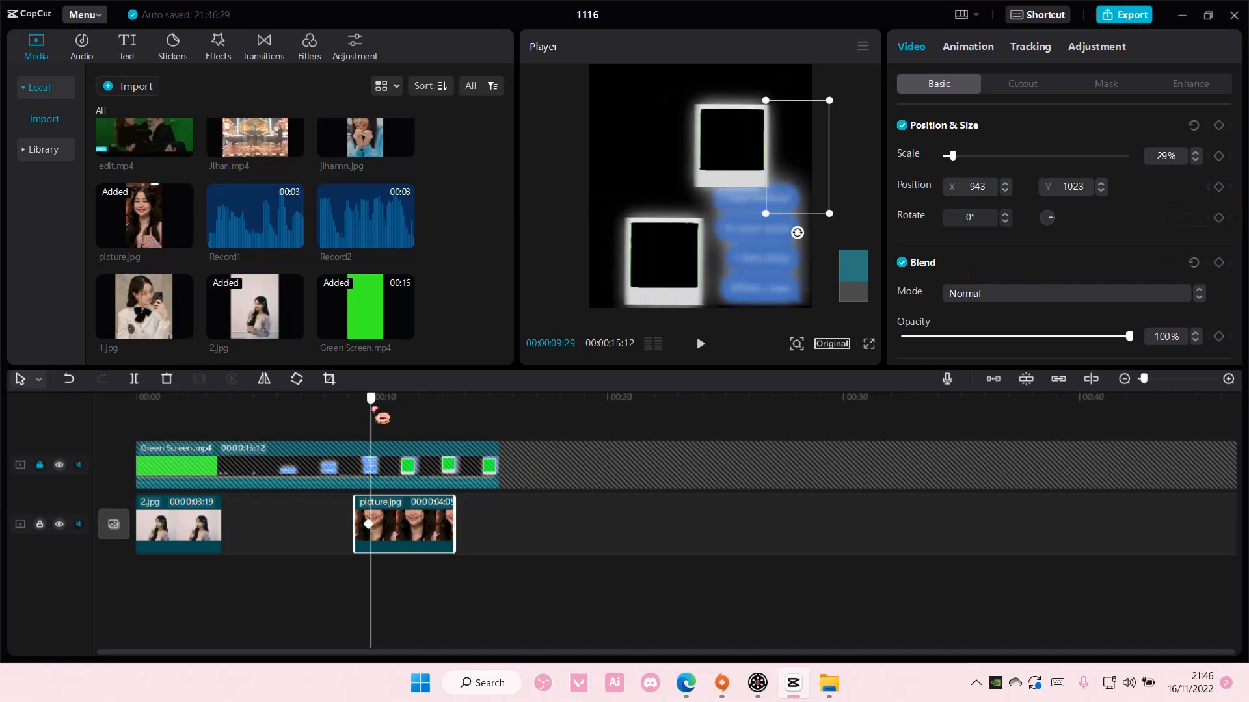
left_click(372, 410)
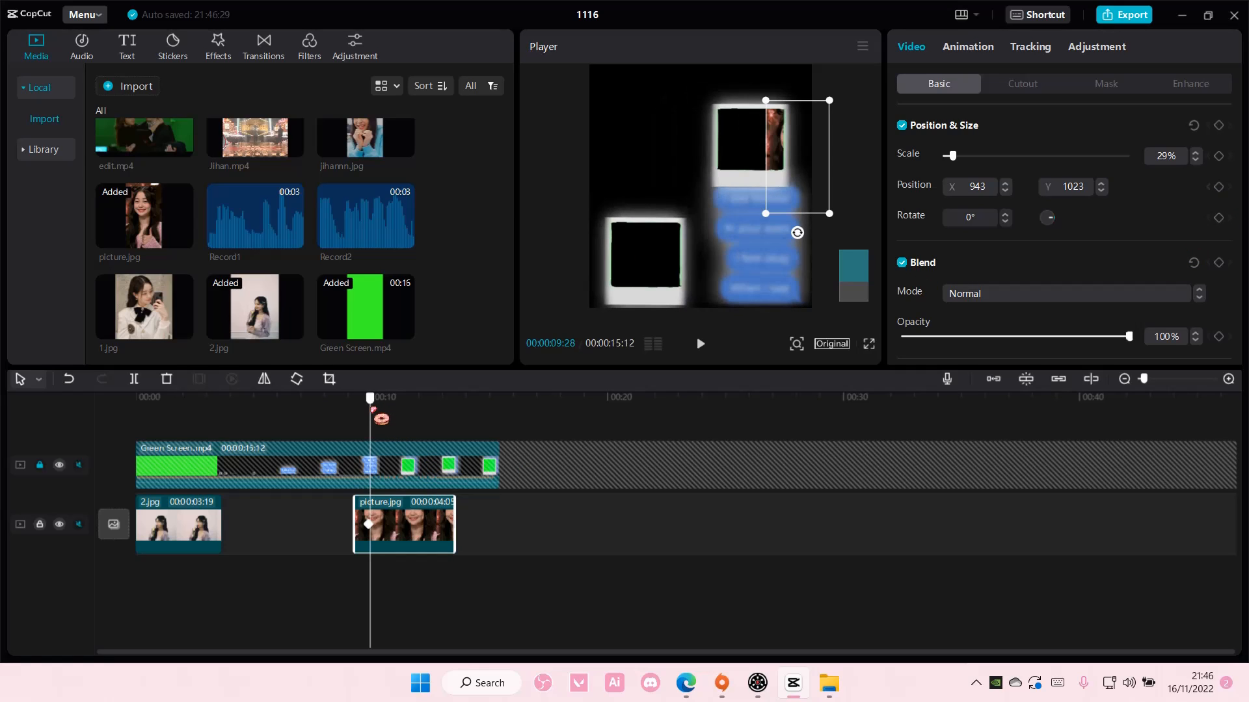
left_click_drag(780, 172, 735, 172)
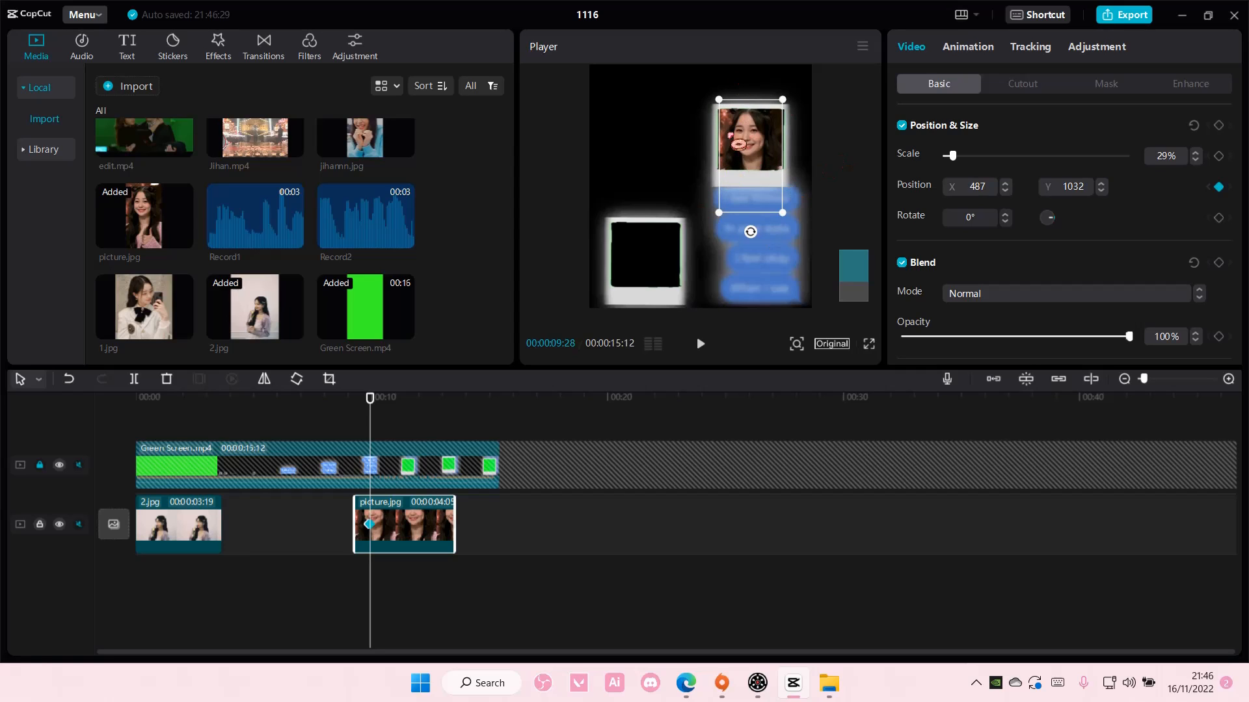
key("ctrl+z")
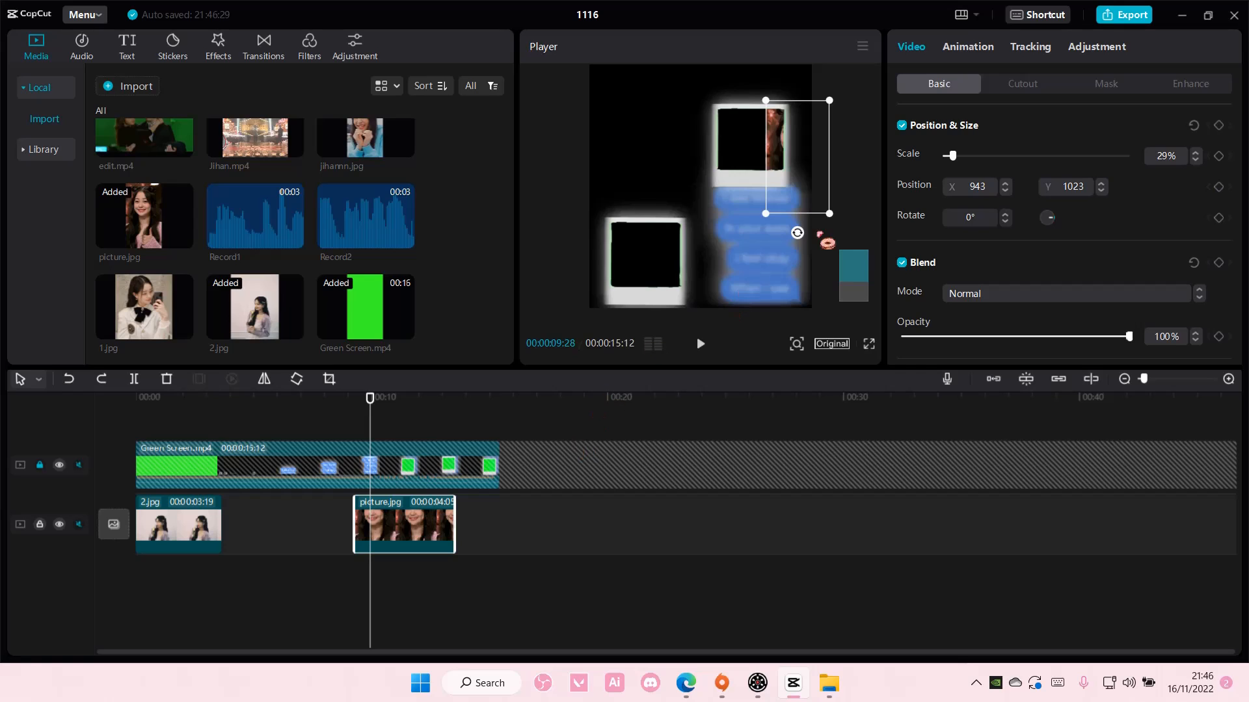
- Enlarge picture.jpg to 32% at 00:00:09:26 so it fills the incoming upper polaroid frame
left_click(369, 411)
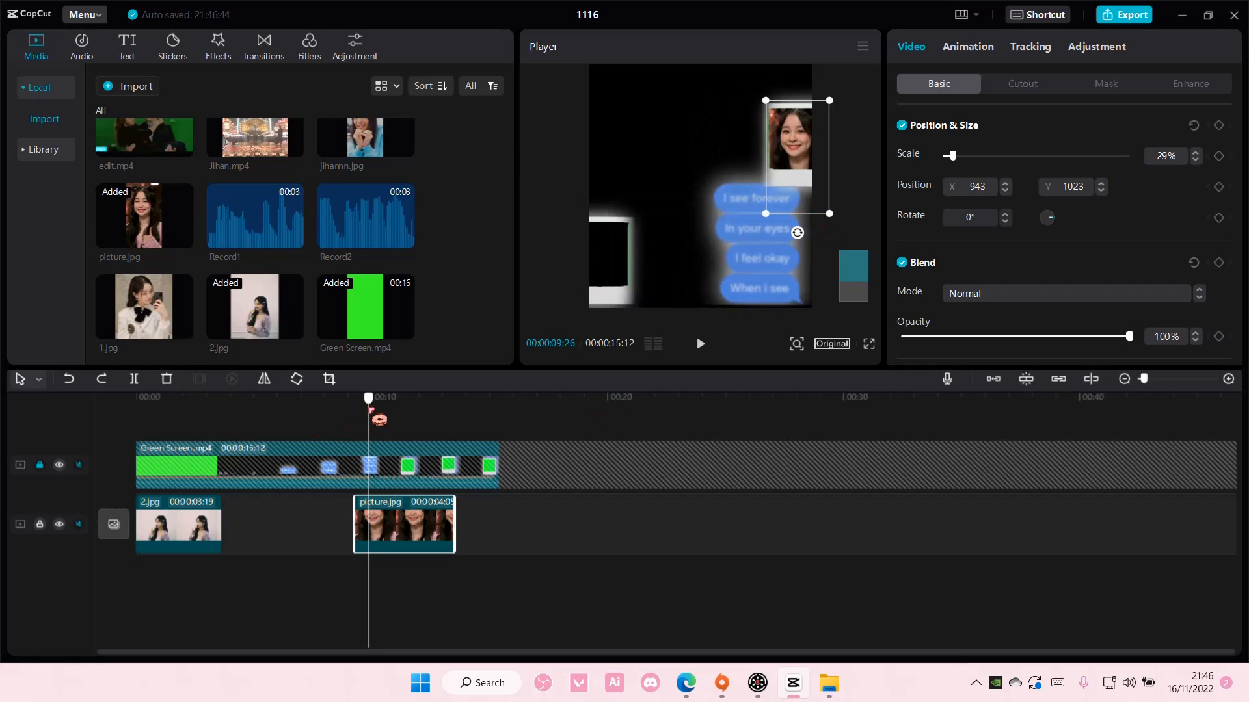
left_click_drag(829, 214, 834, 219)
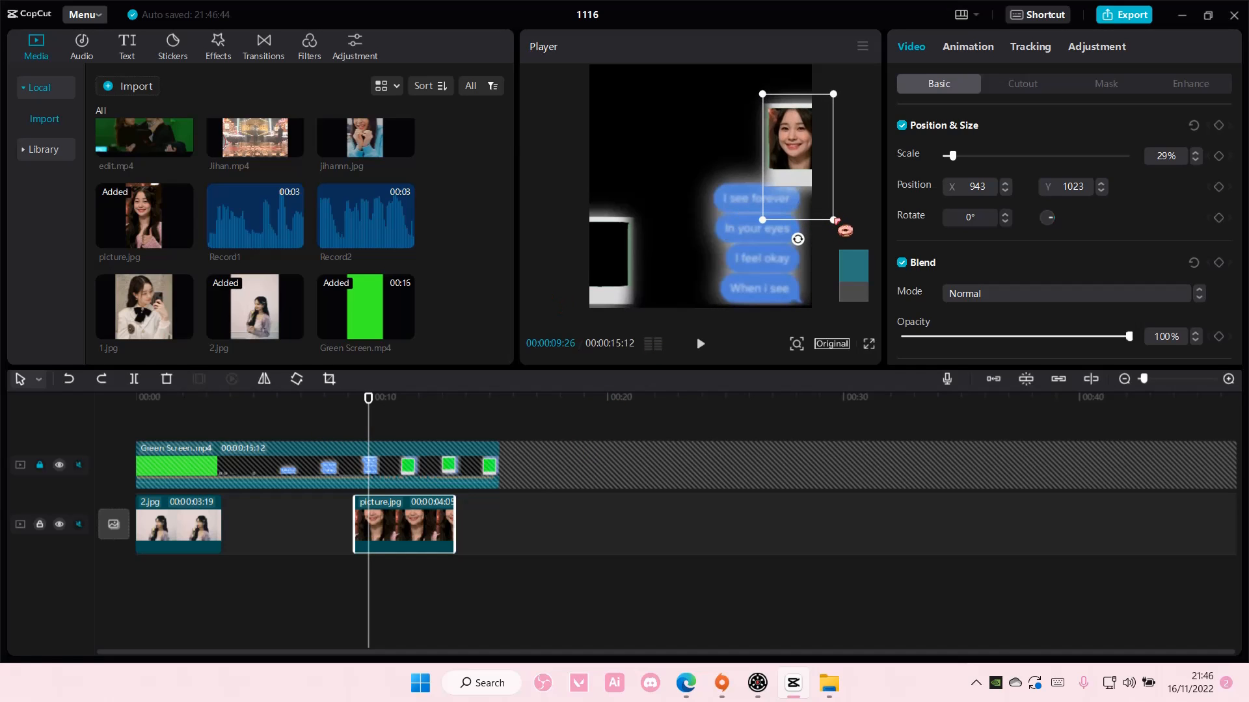
- Unlock the green screen track, set its chroma key strength to 100, and lock the track again
left_click(41, 466)
left_click(267, 456)
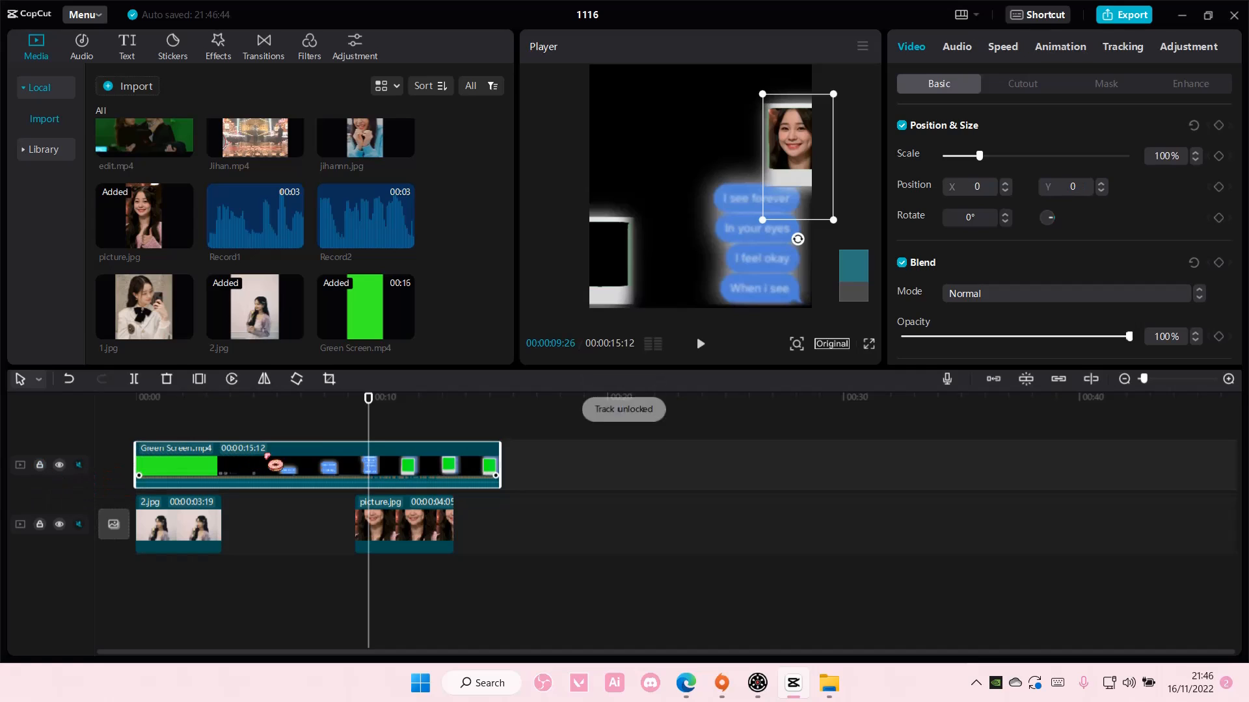
left_click(1023, 86)
left_click_drag(1098, 187, 1129, 199)
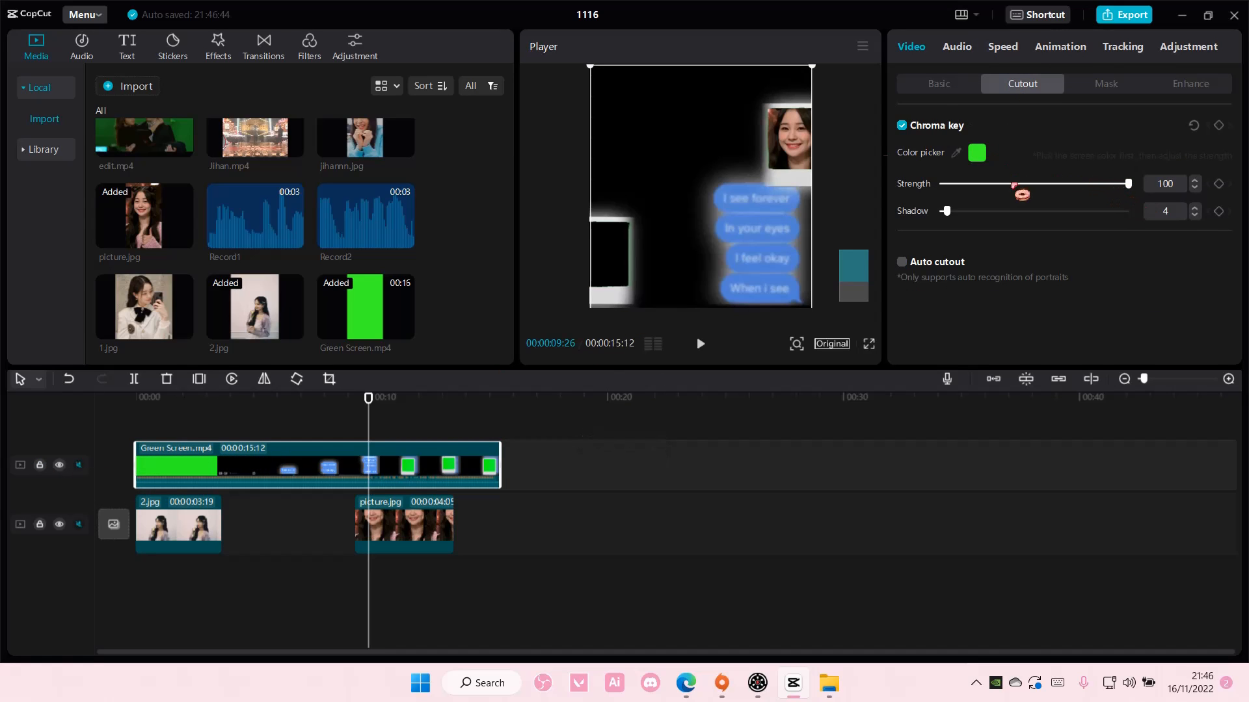
left_click(416, 524)
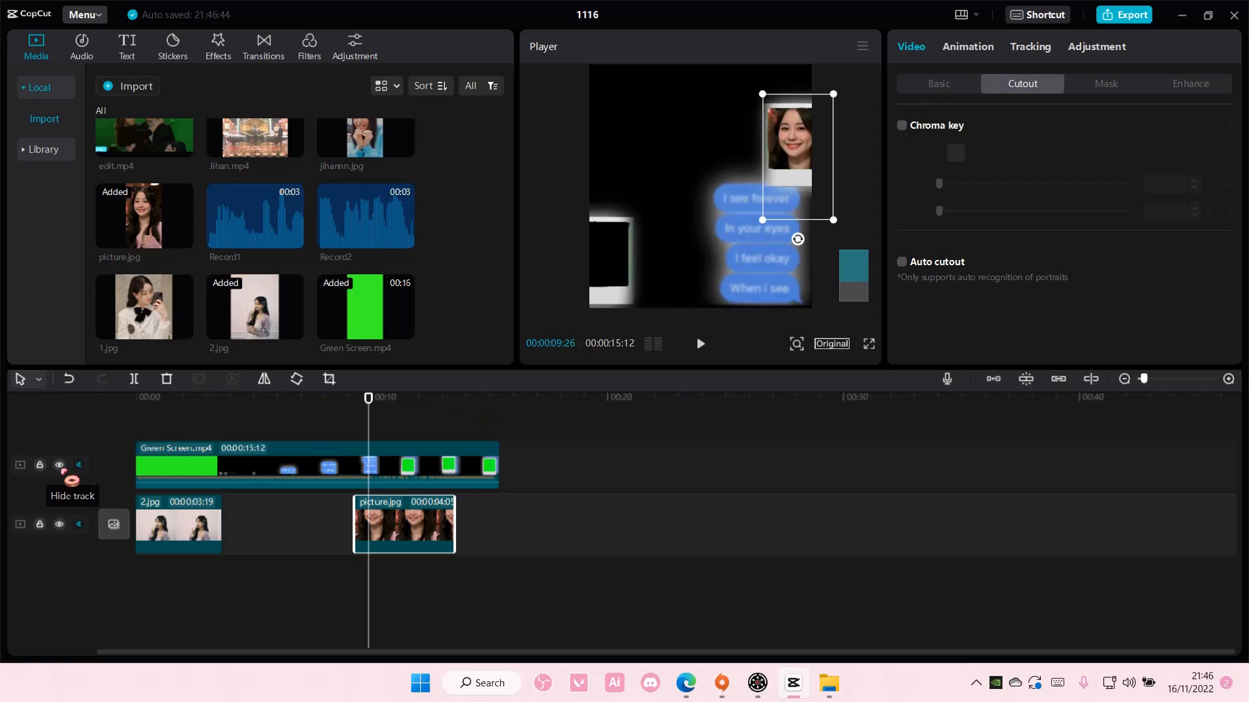
left_click(39, 465)
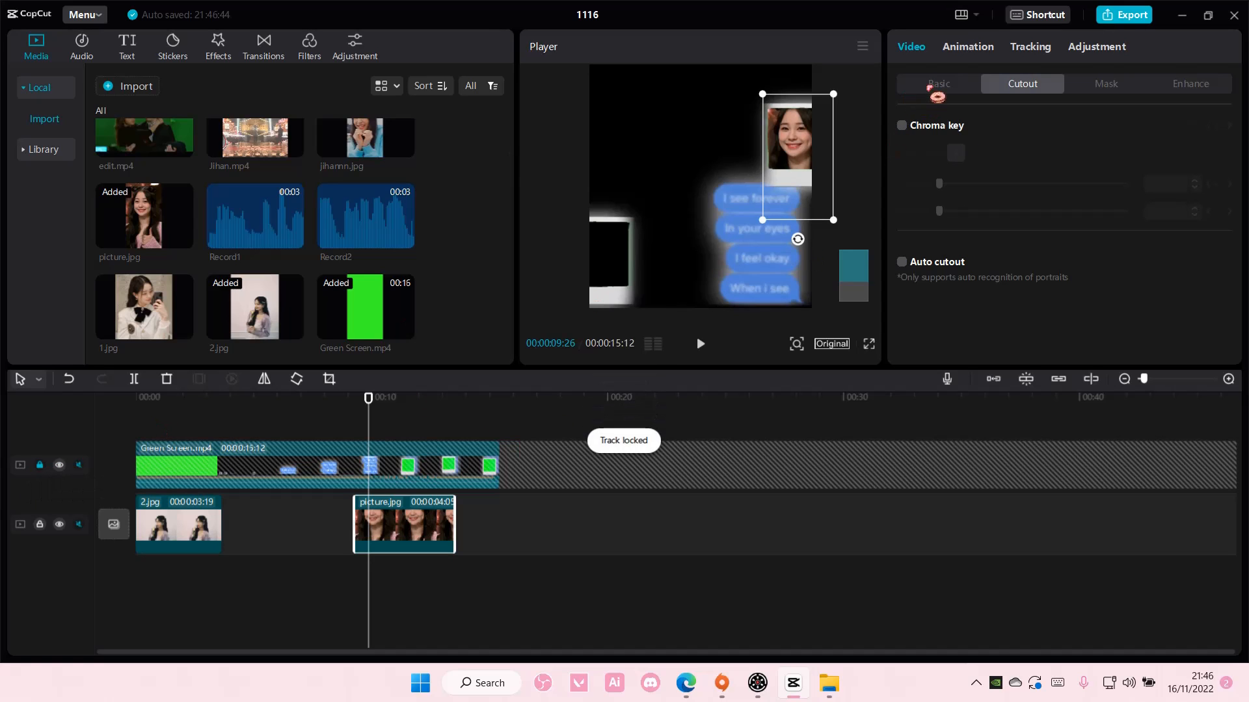
- Keyframe picture.jpg's position at 00:00:09:26, and move it to X 592, Y 994 at 00:00:09:27 inside the upper polaroid
left_click(931, 86)
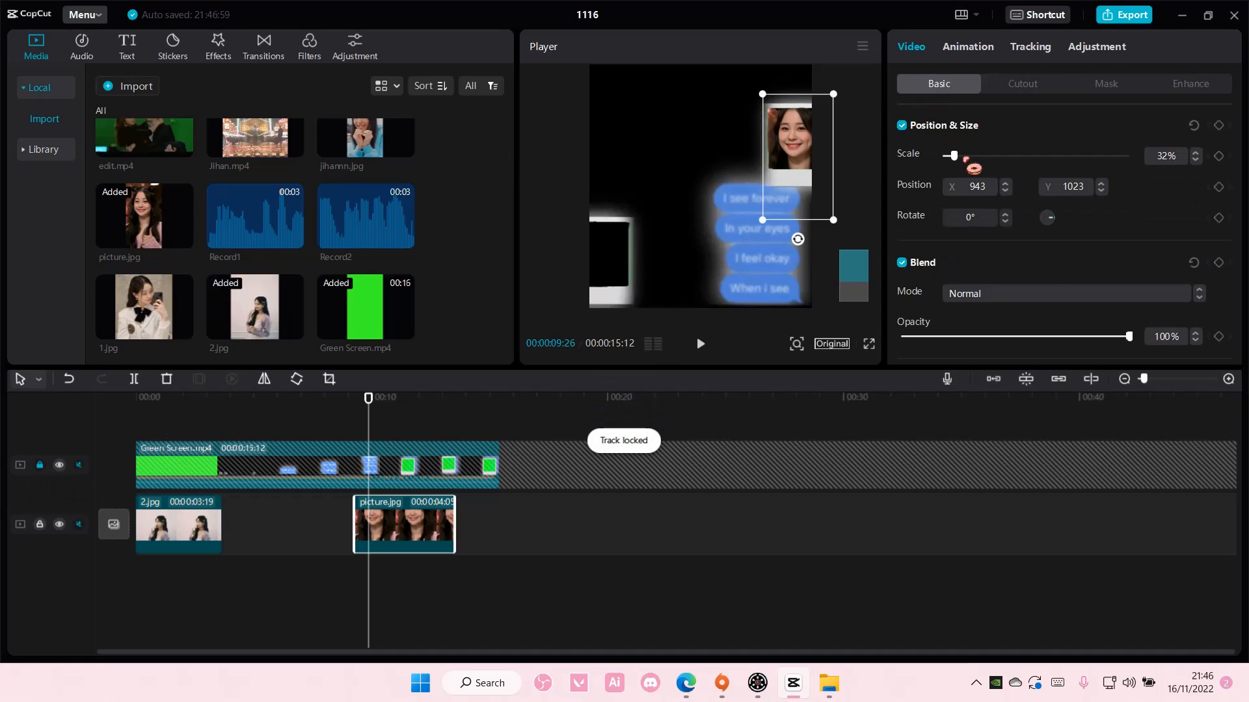
left_click(1218, 188)
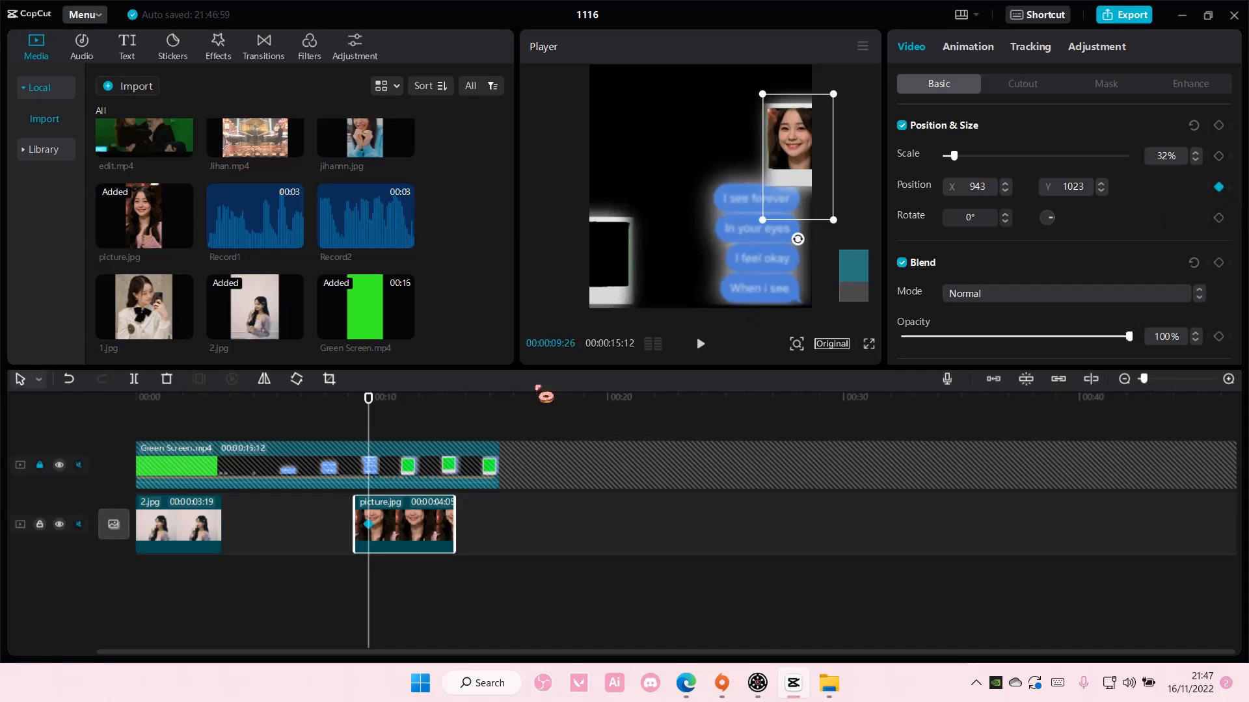
left_click_drag(367, 400, 370, 401)
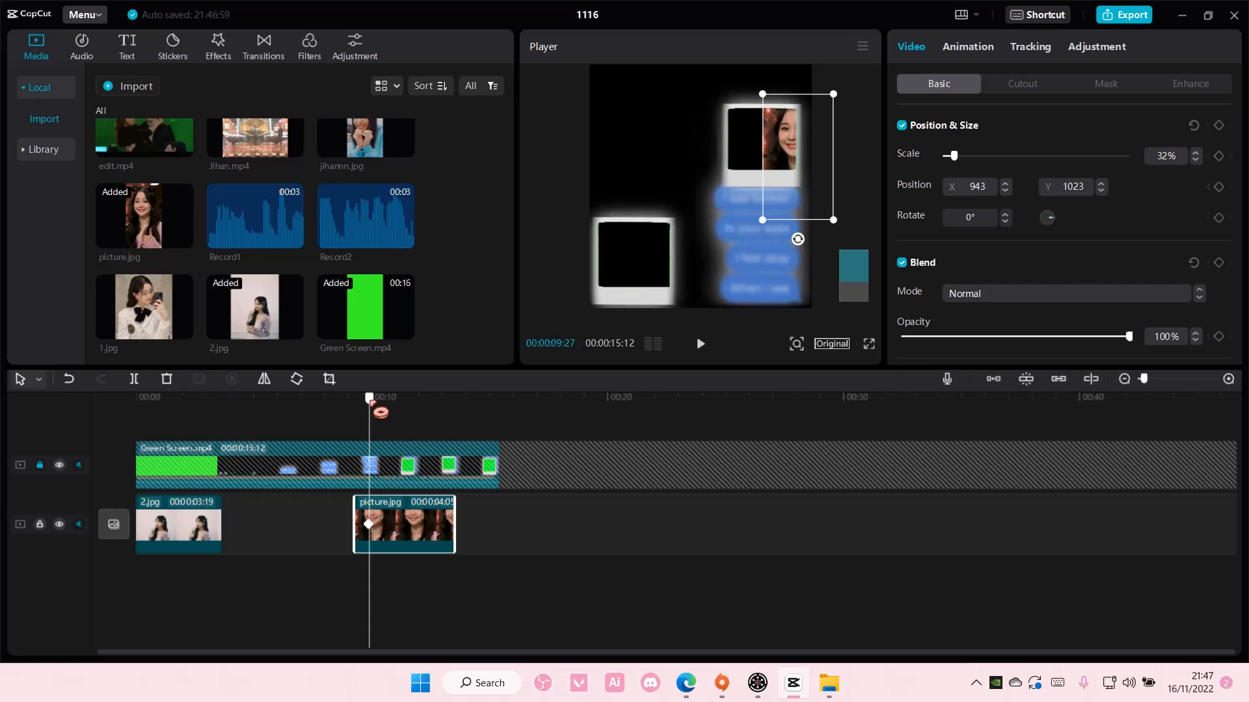
left_click_drag(781, 156, 746, 158)
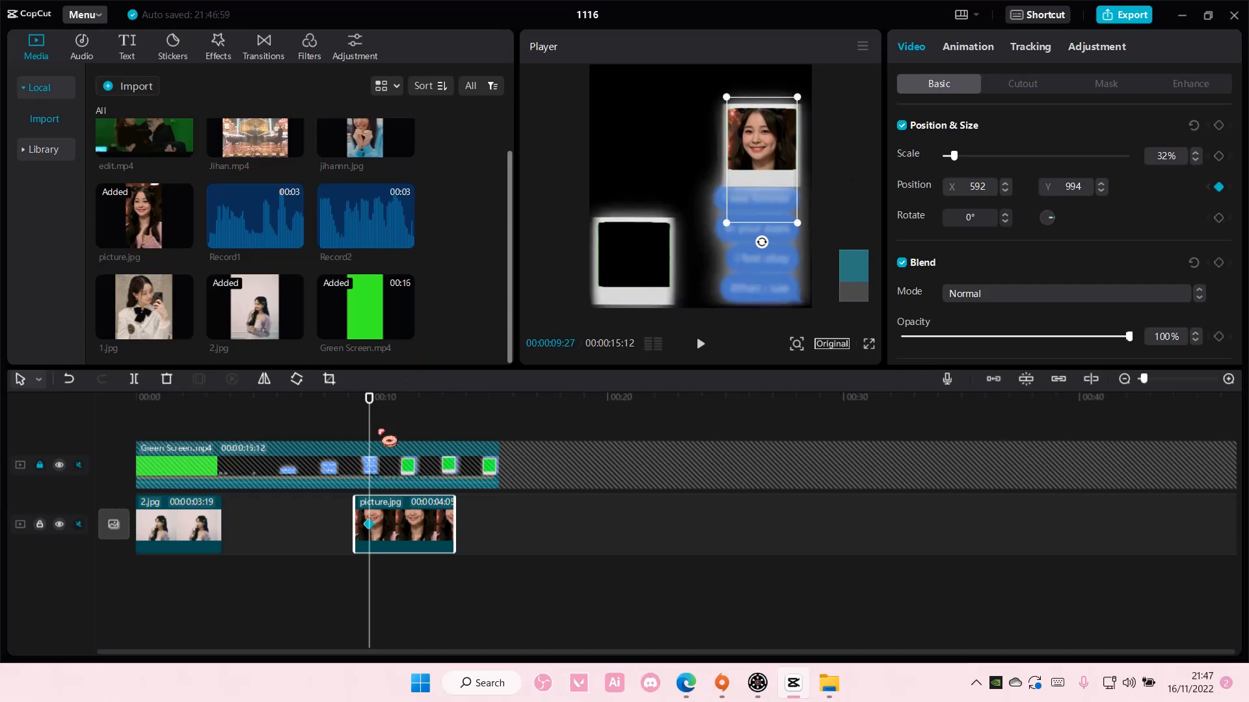
- Follow the upper polaroid with picture.jpg, moving it to X 103, Y 1009 at 00:00:10:00 and X -457, Y 948 at 00:00:10:13
left_click(374, 419)
left_click(711, 153)
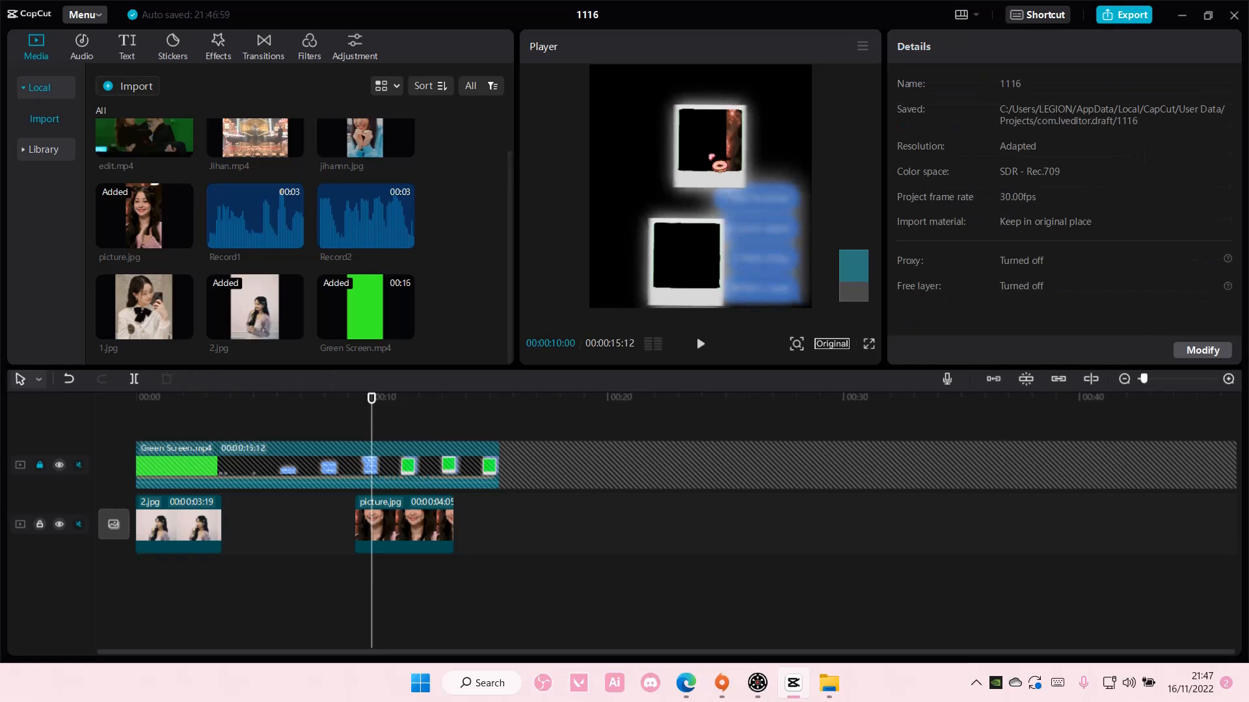
left_click(728, 154)
left_click_drag(733, 153, 683, 152)
left_click(376, 398)
left_click_drag(379, 398, 386, 398)
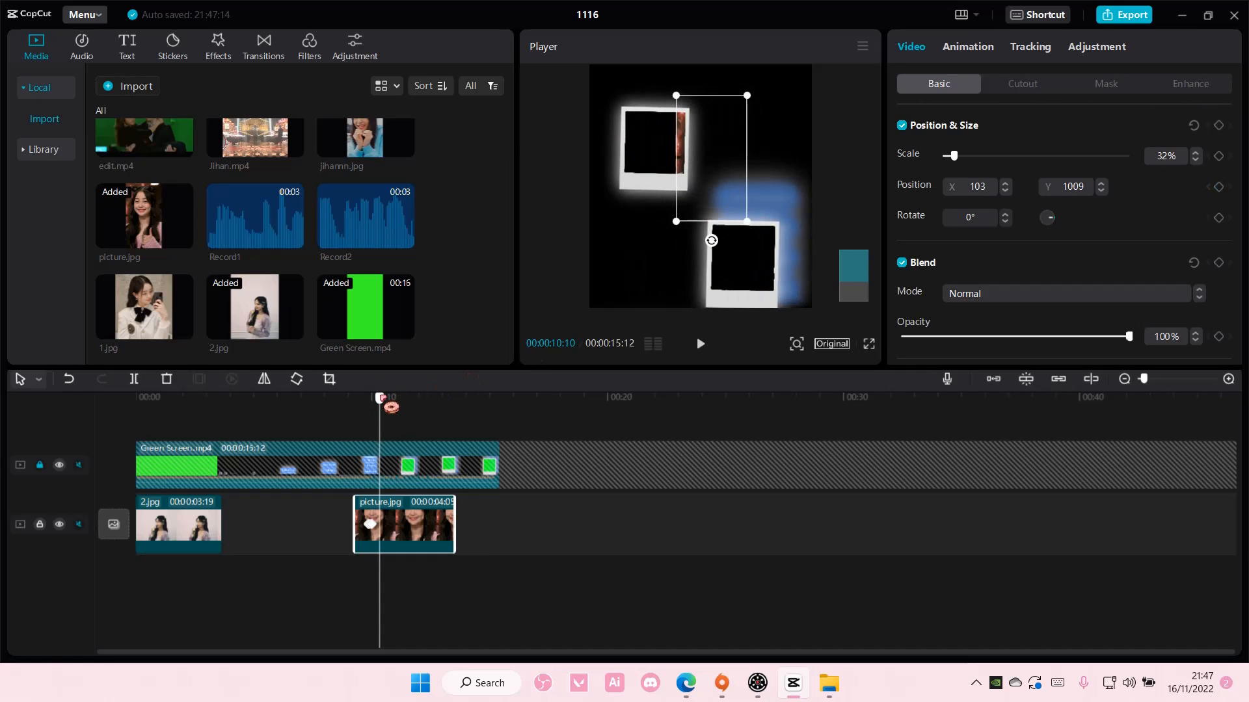
left_click_drag(678, 146, 626, 167)
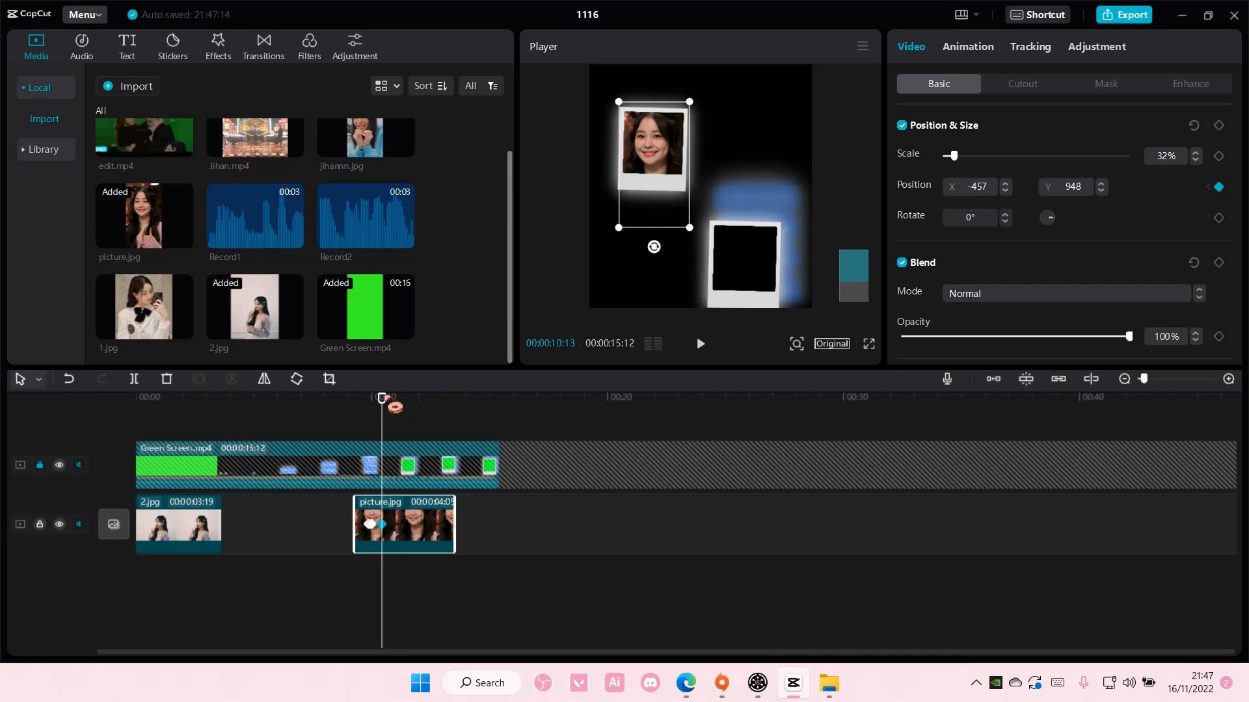
- Move picture.jpg to X -465, Y 1039 at 00:00:11:29 and extend its clip to a duration of 00:00:06:03
left_click_drag(382, 398, 421, 409)
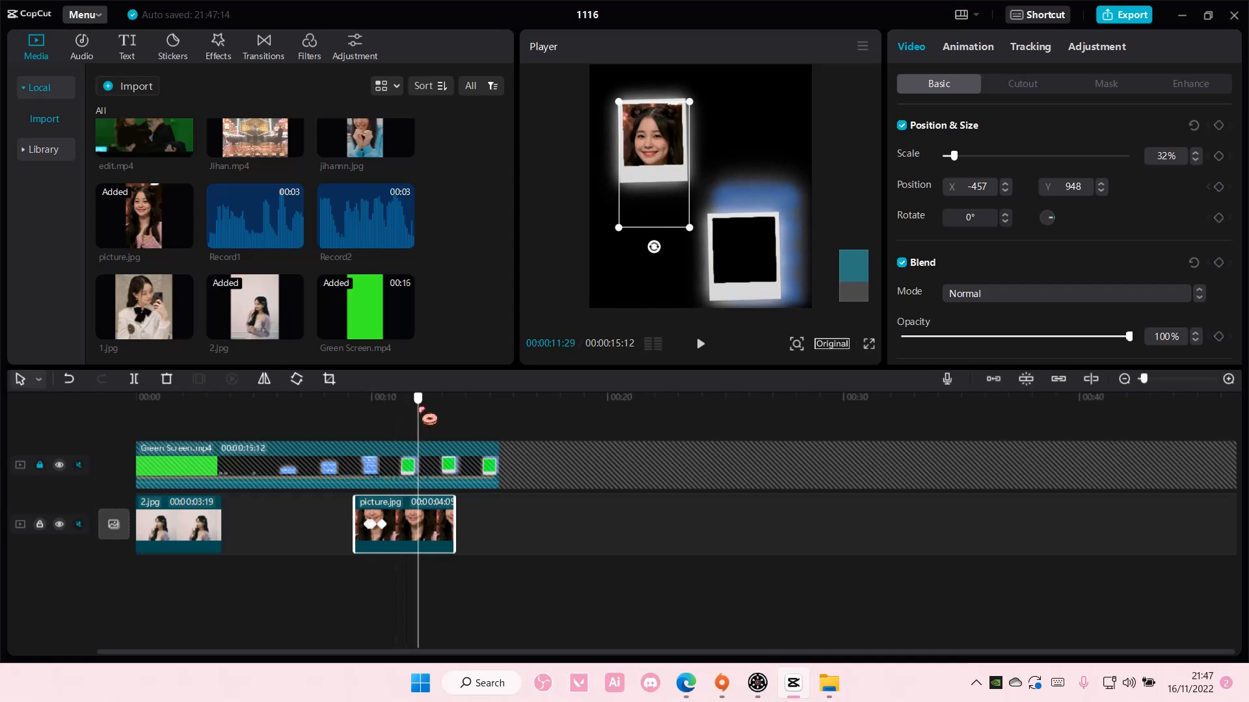
left_click_drag(653, 150, 651, 141)
left_click_drag(416, 406, 498, 429)
left_click_drag(454, 516, 491, 521)
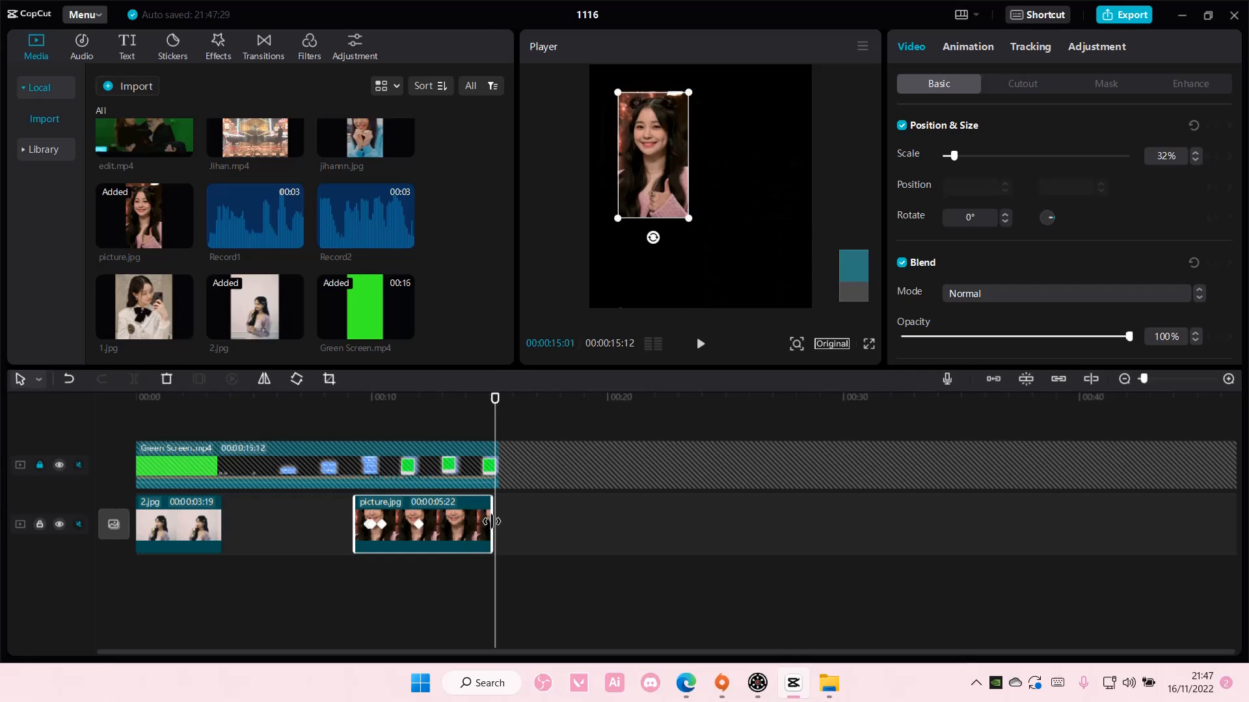
- Realign picture.jpg with the polaroid, moving it to X -449, Y 991 at 00:00:13:13 and X -457, Y 1006 at 00:00:14:24
left_click_drag(496, 419, 453, 429)
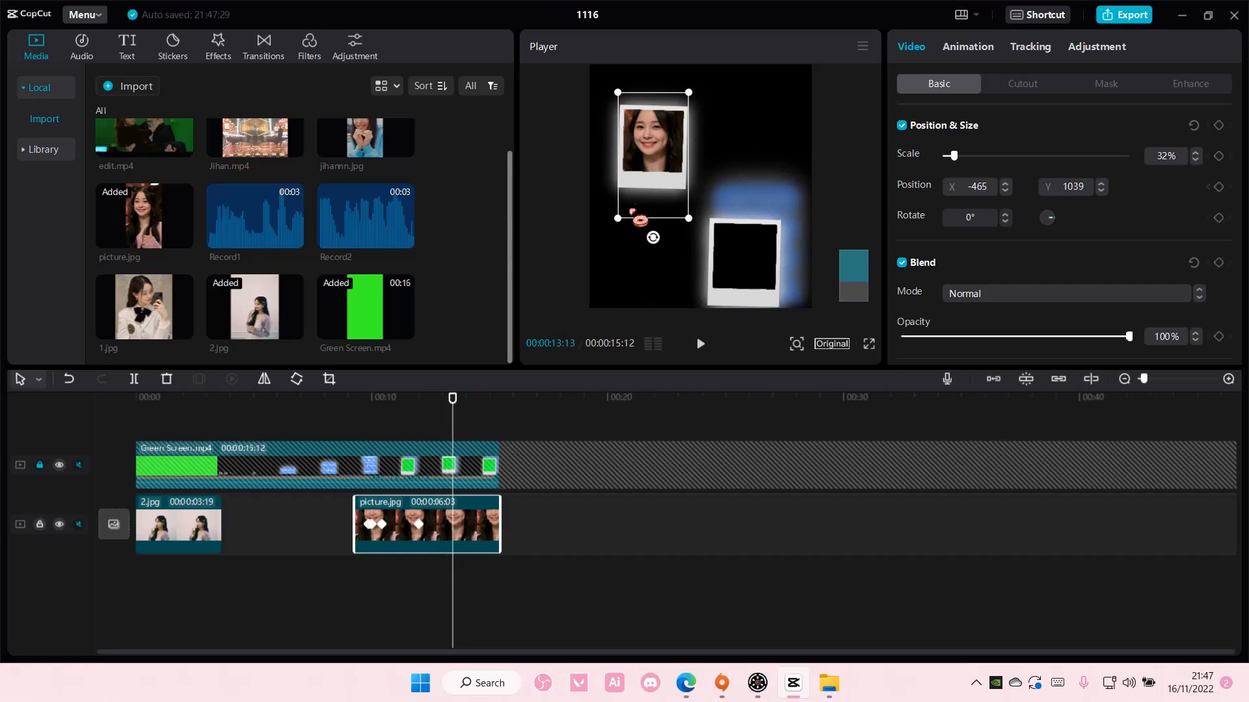
left_click_drag(642, 158, 644, 154)
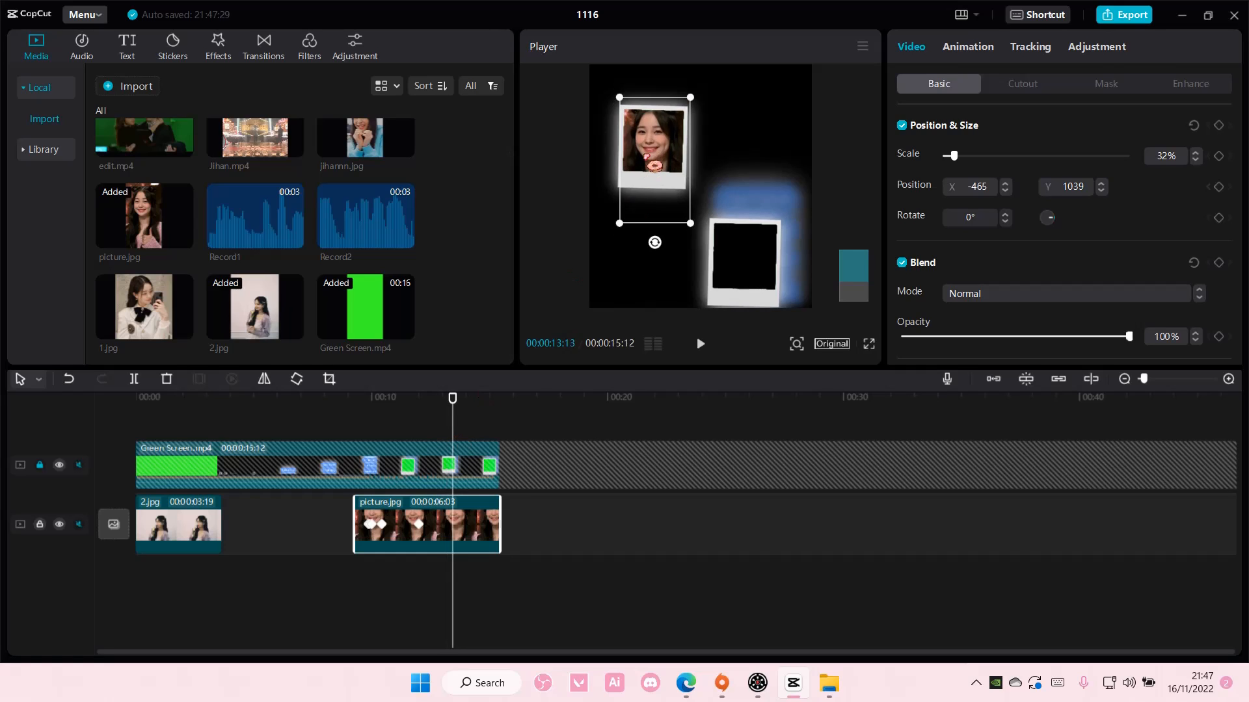
left_click_drag(462, 418, 504, 408)
left_click_drag(654, 172, 654, 171)
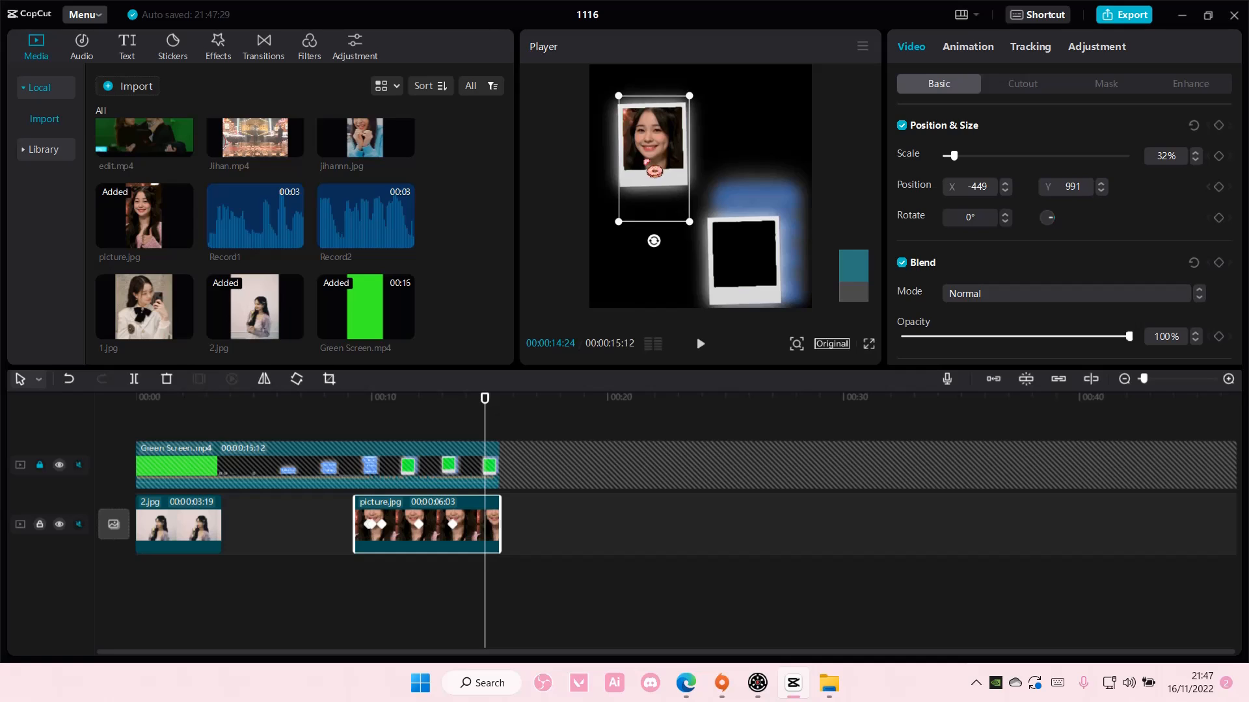
- Trim the end of picture.jpg to a duration of 00:00:06:01, matching the end of the green screen clip
mouse_move(489, 416)
left_mouse_down()
mouse_move(501, 418)
mouse_move(492, 437)
left_mouse_up()
left_click_drag(502, 517, 497, 516)
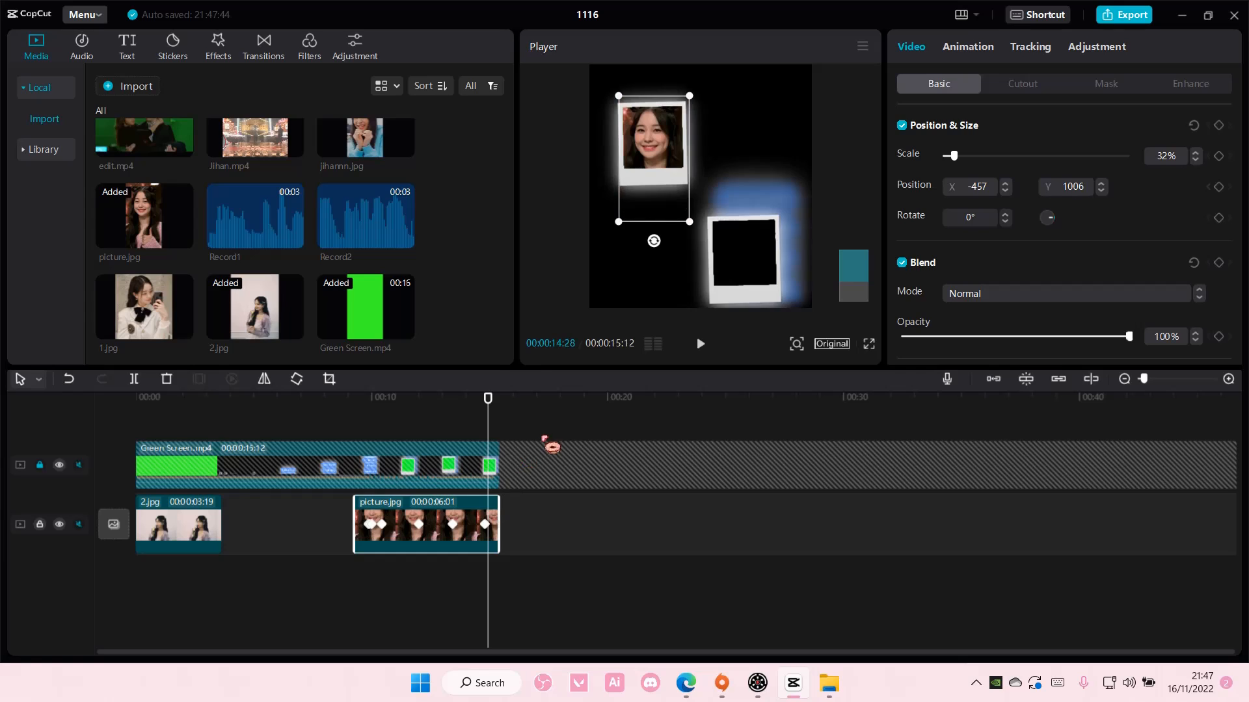
- Add jihannn.jpg to the timeline, unlock the green screen track, and rearrange the clips so the green screen sits above jihannn.jpg
scroll(287, 272, "up", 1)
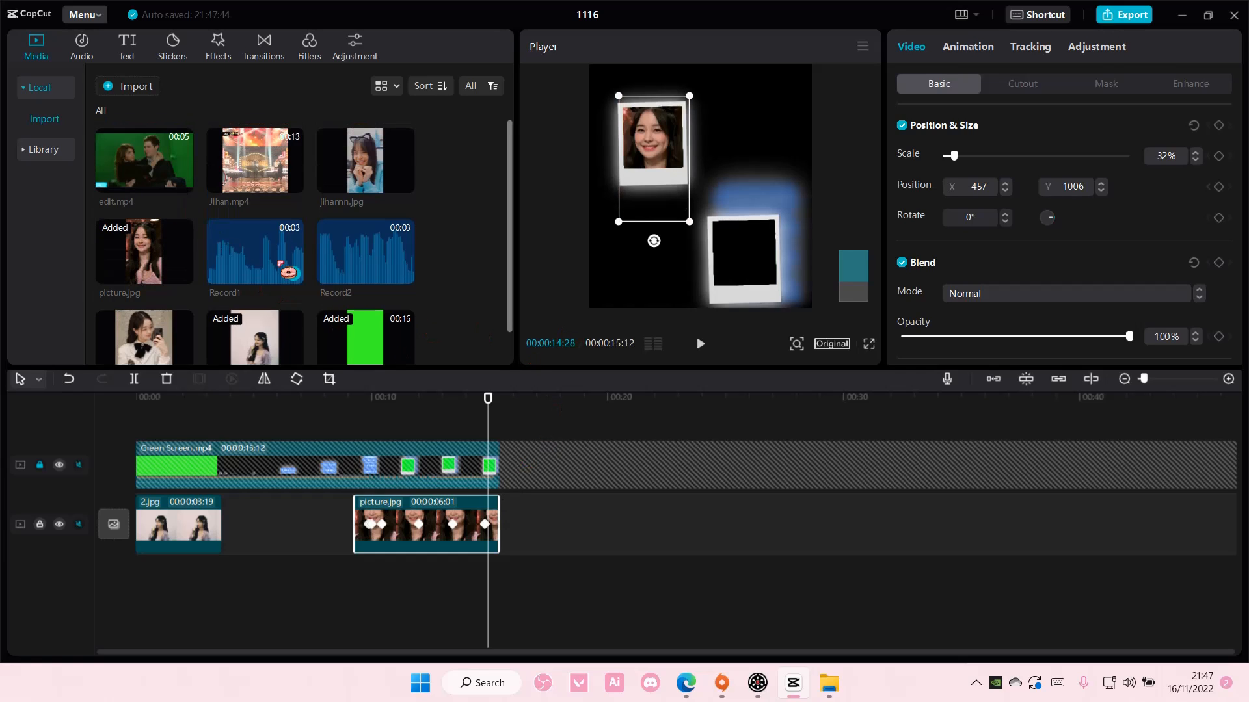
left_click(404, 183)
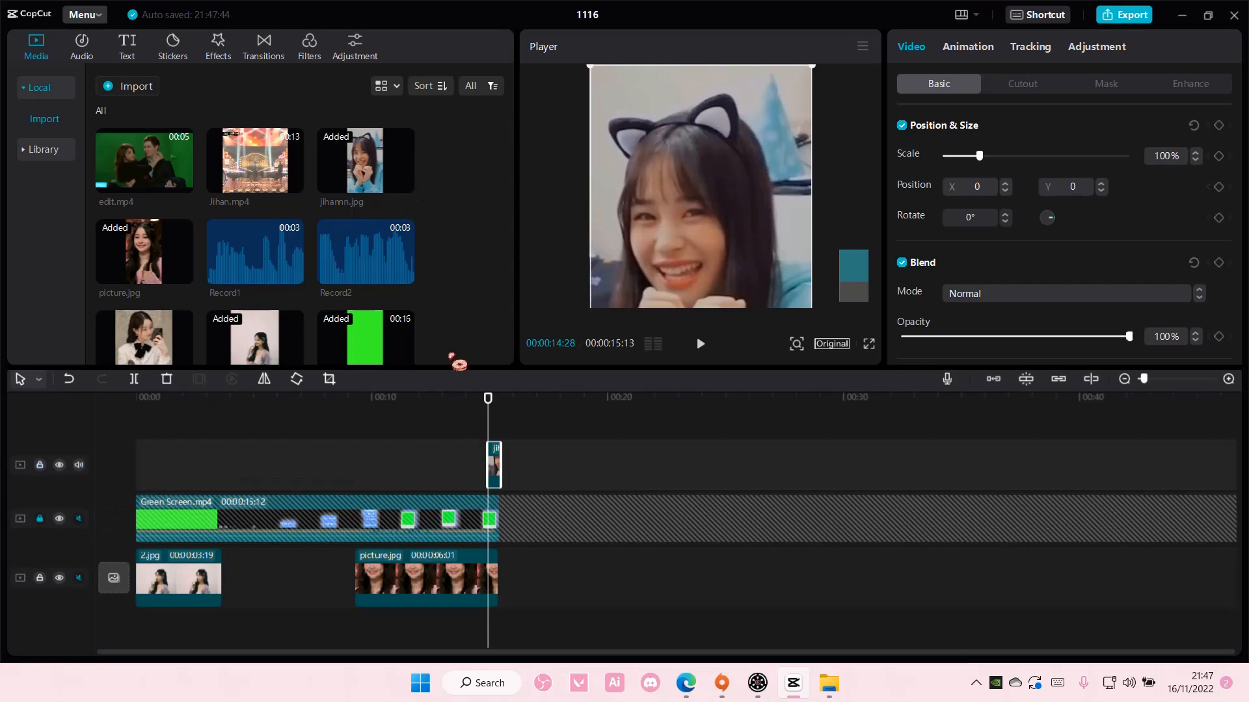
left_click(39, 520)
left_click(333, 514)
left_click_drag(343, 531, 343, 446)
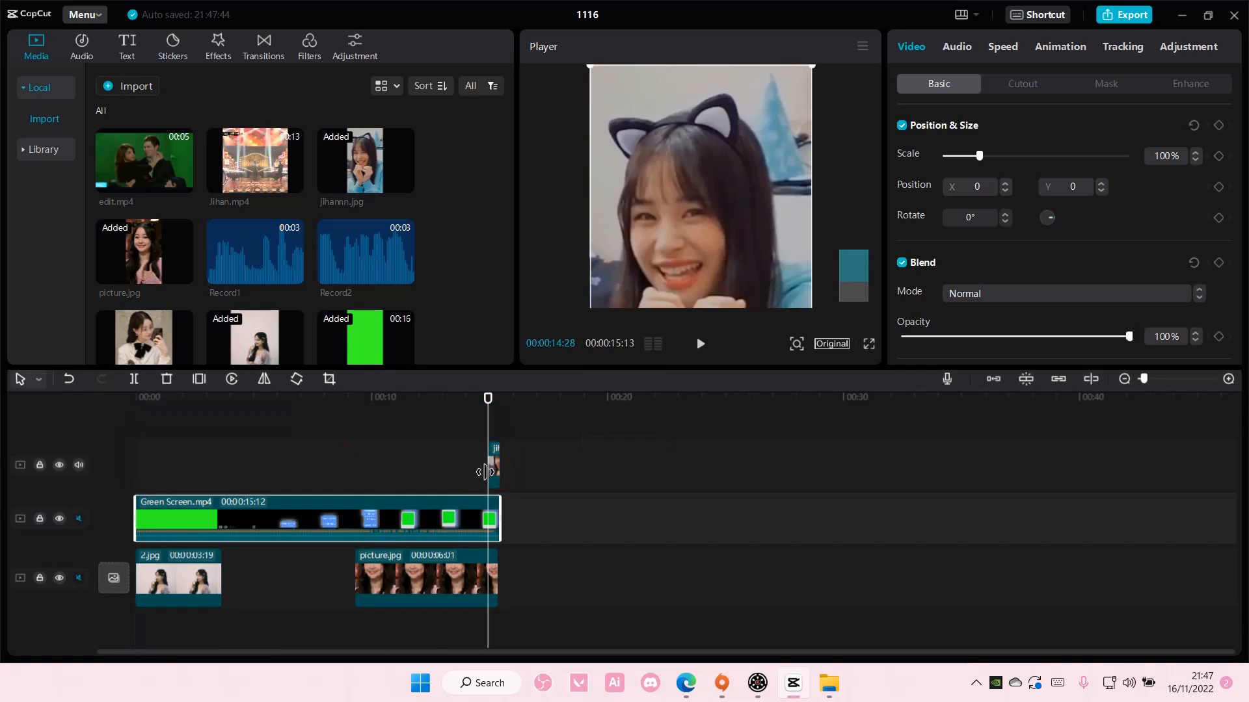
mouse_move(444, 523)
left_mouse_down()
mouse_move(451, 463)
mouse_move(450, 505)
left_mouse_up()
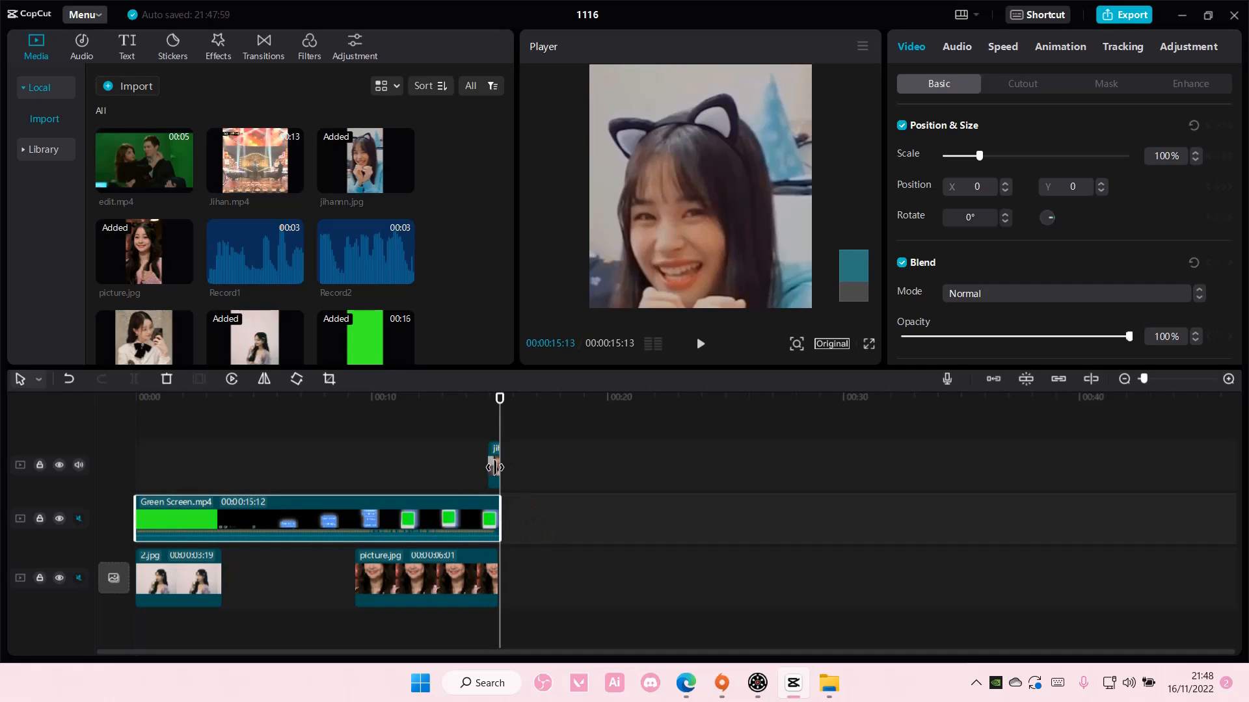
left_click_drag(495, 470, 521, 521)
left_click_drag(451, 475, 464, 448)
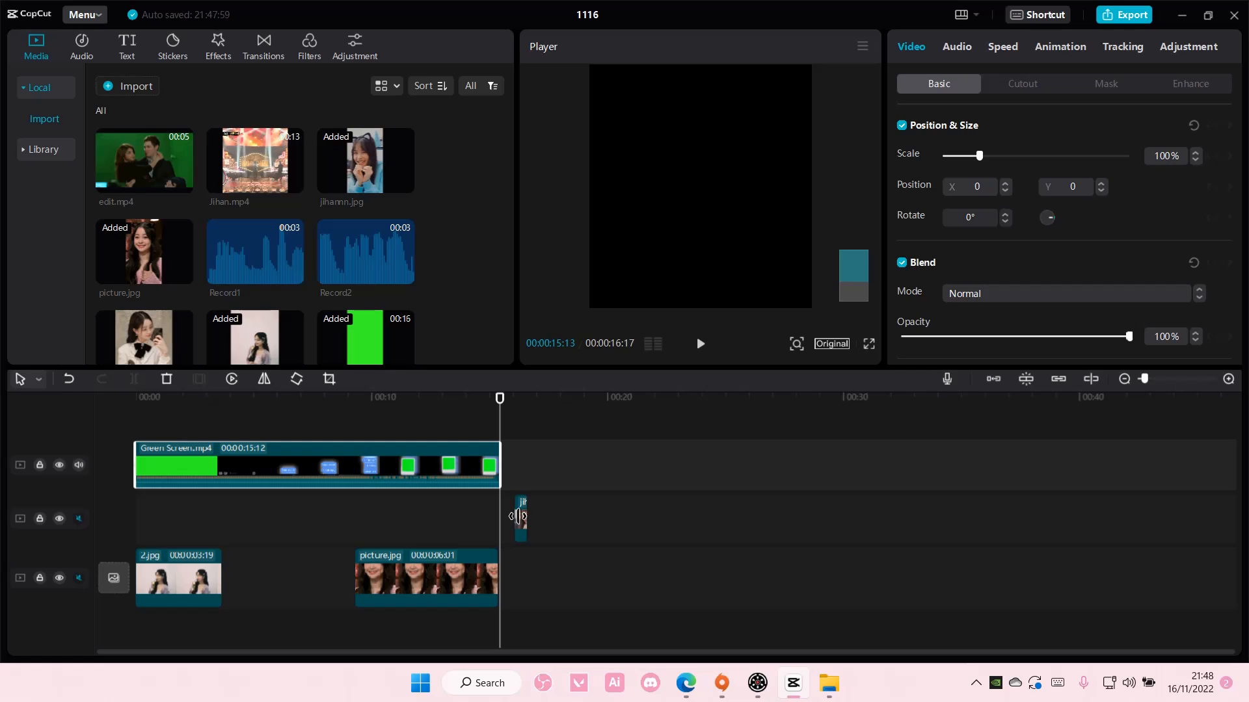
- Place jihannn.jpg beneath the last part of the green screen clip and extend it to a duration of 00:00:05:18
mouse_move(521, 520)
left_mouse_down()
mouse_move(367, 521)
mouse_move(504, 539)
left_mouse_up()
left_click(504, 434)
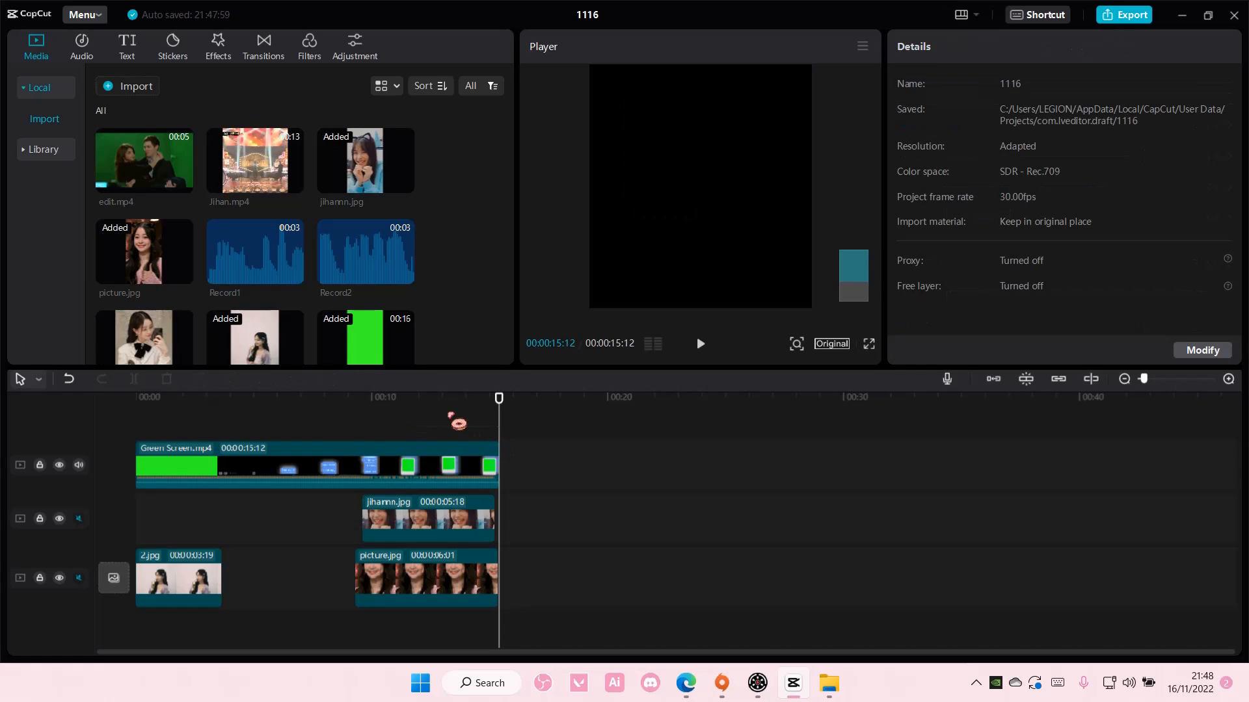
- Set the green screen clip to layer 2 so it renders in front of jihannn.jpg
left_click_drag(504, 404, 416, 413)
left_click(431, 455)
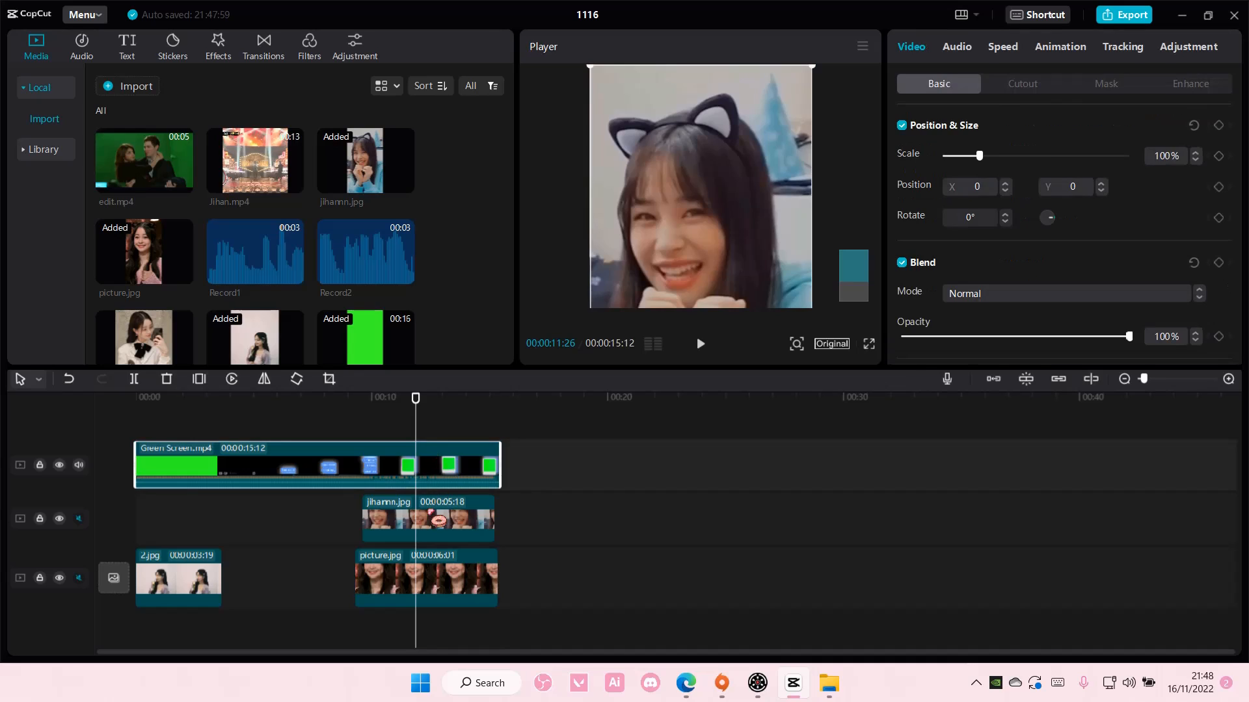
scroll(967, 280, "down", 3)
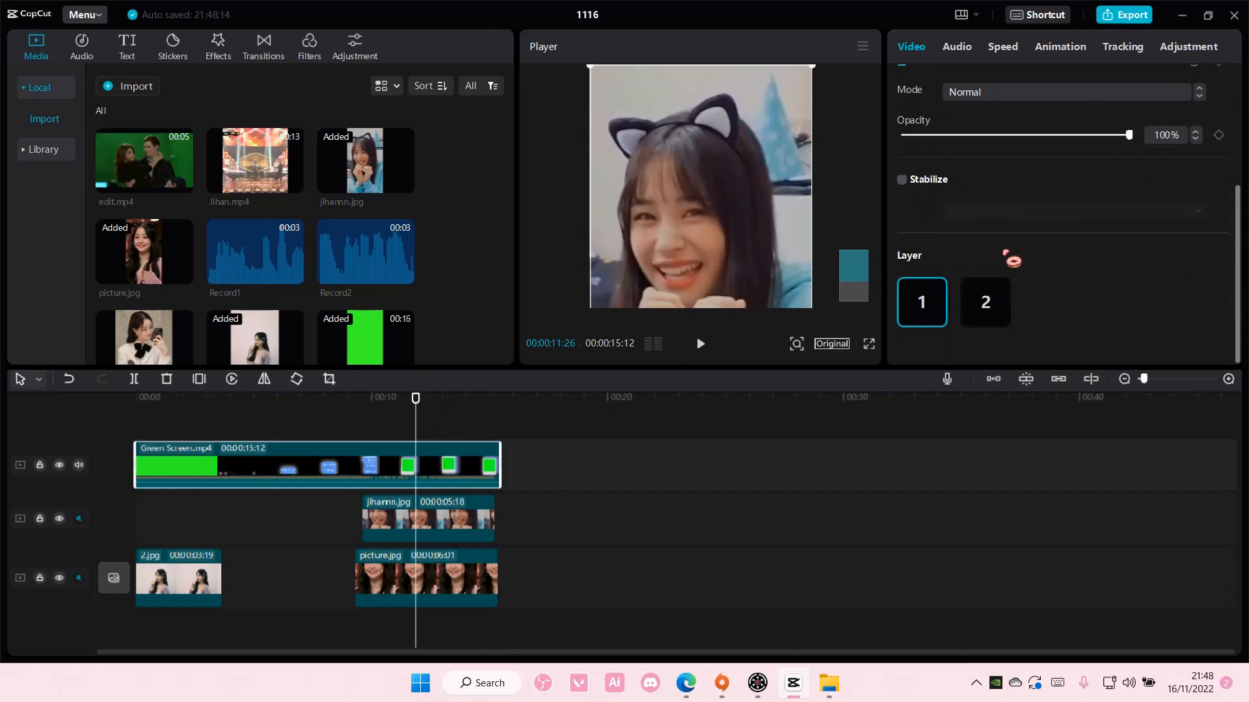
left_click(983, 302)
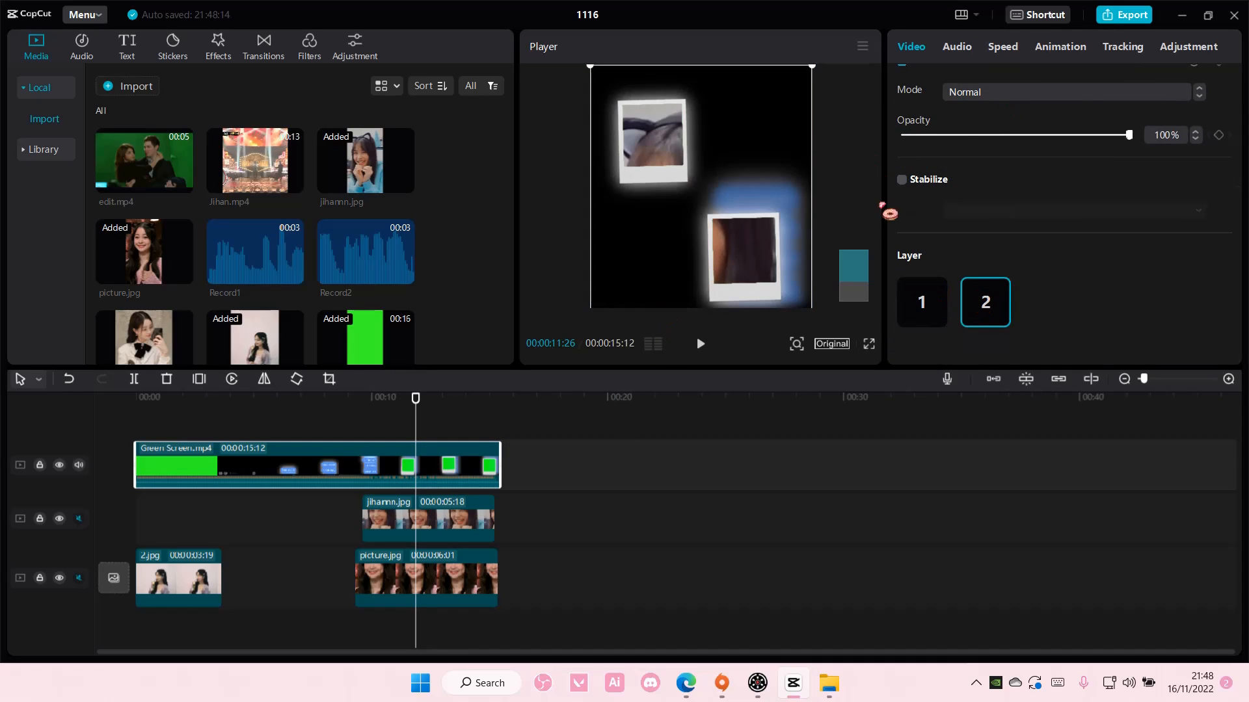
- Extend the start of jihannn.jpg to a duration of 00:00:05:23, in line with picture.jpg, and scale the photo to 48%
left_click_drag(363, 521, 356, 520)
left_click_drag(417, 402, 359, 421)
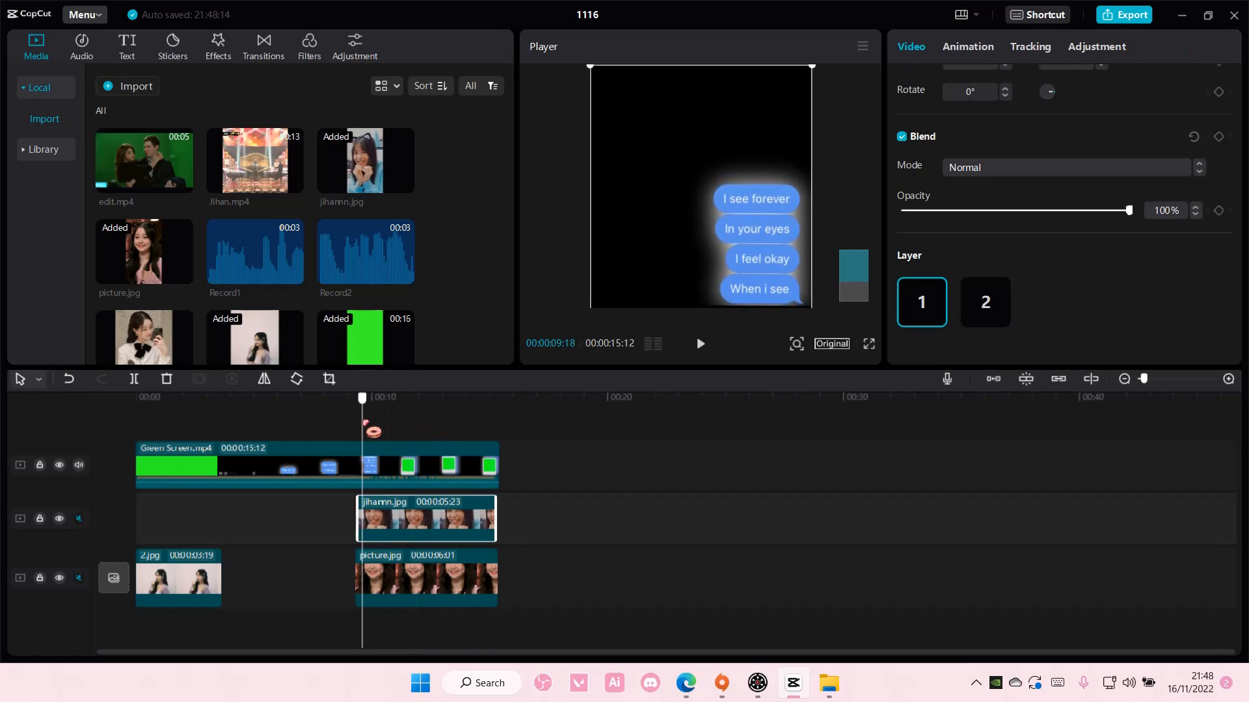
left_click(969, 49)
left_click(914, 51)
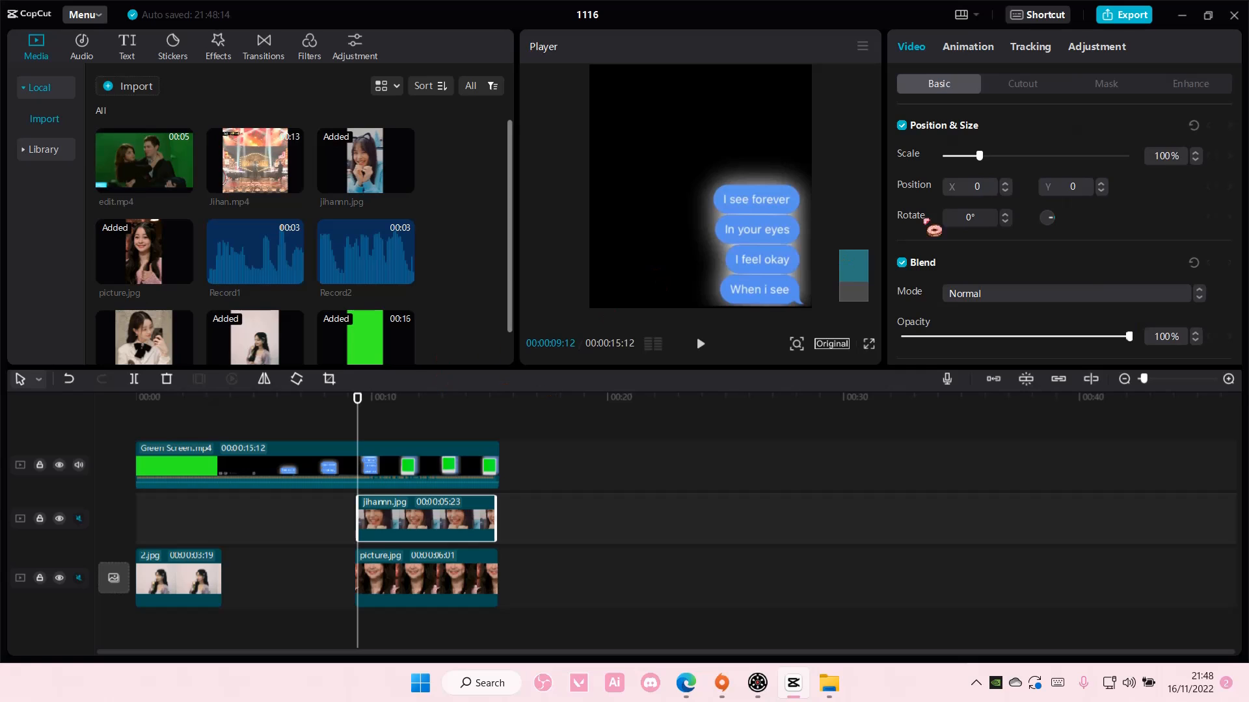
left_click_drag(979, 156, 960, 156)
- Shrink jihannn.jpg to 31% and fit it inside the lower polaroid at 00:00:10:07, at X 352, Y -108
left_click_drag(357, 418, 382, 418)
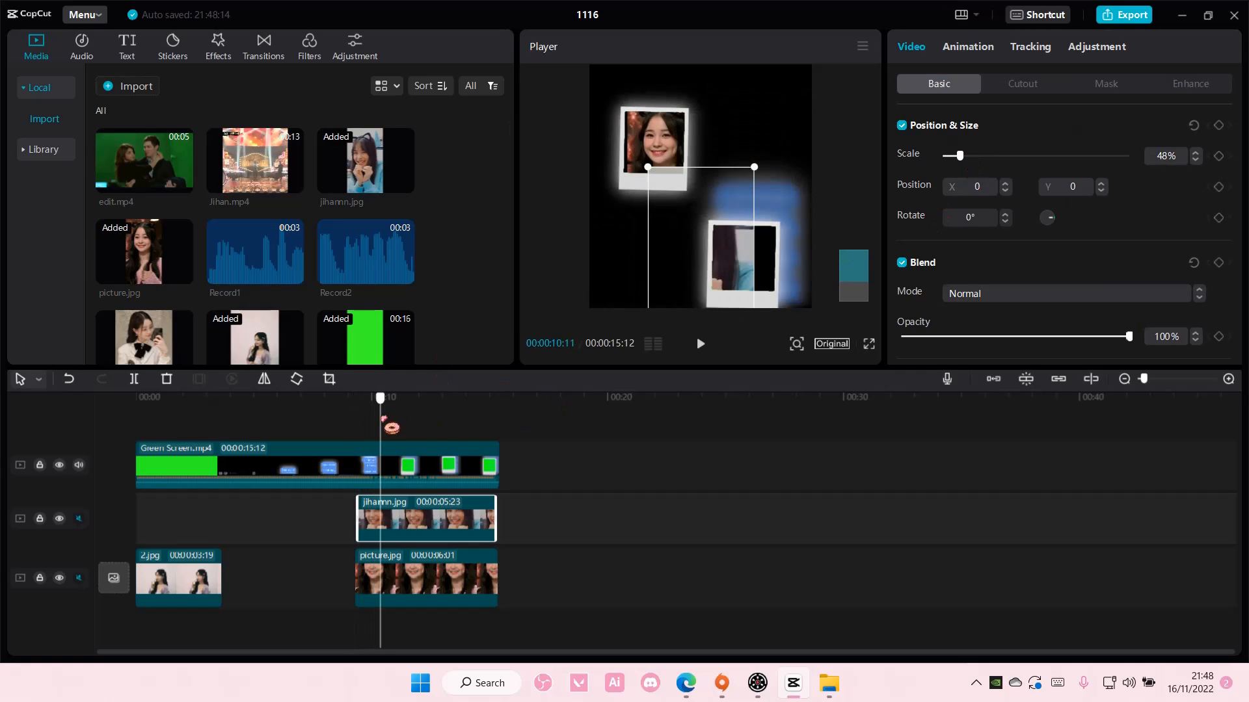
left_click_drag(755, 281, 792, 302)
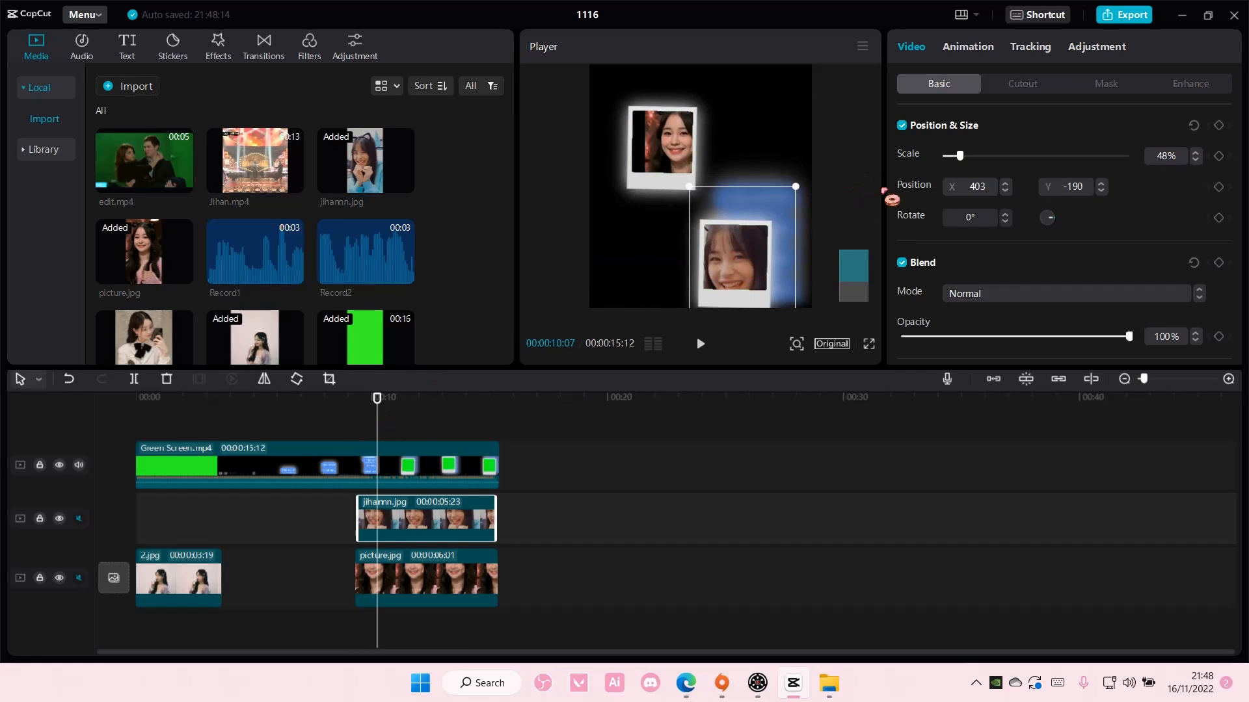
left_click_drag(959, 156, 954, 156)
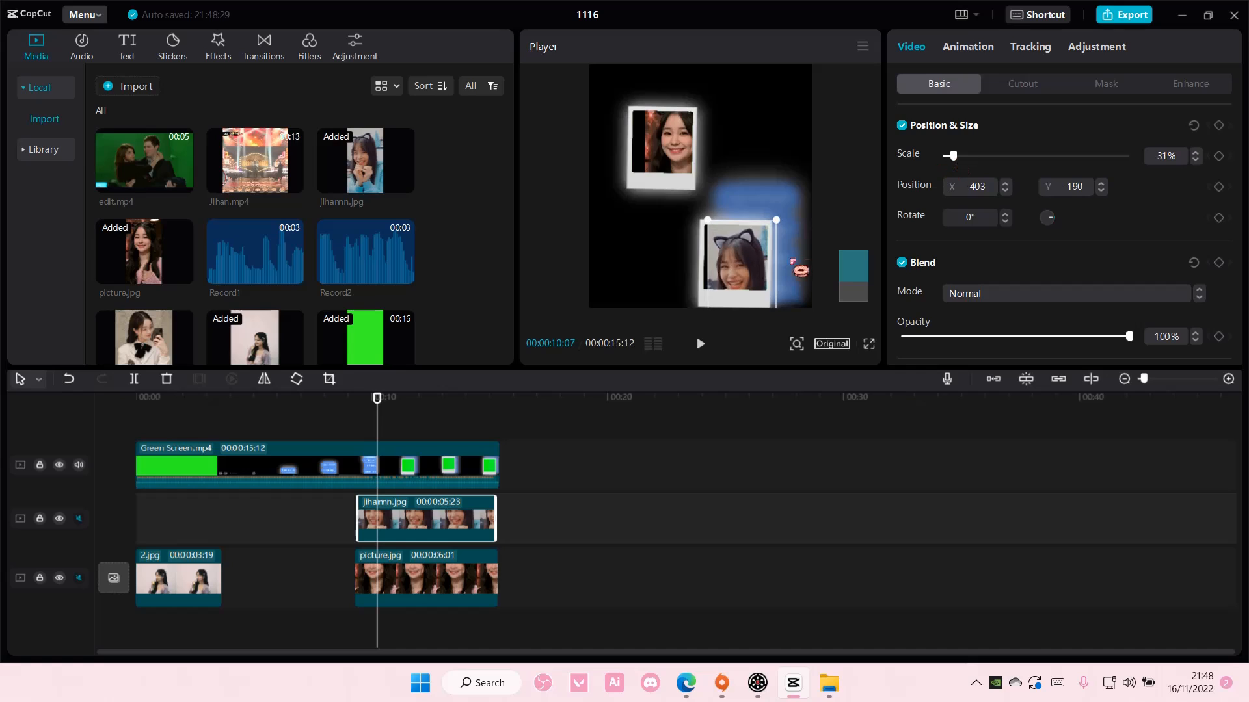
left_click_drag(744, 278, 746, 269)
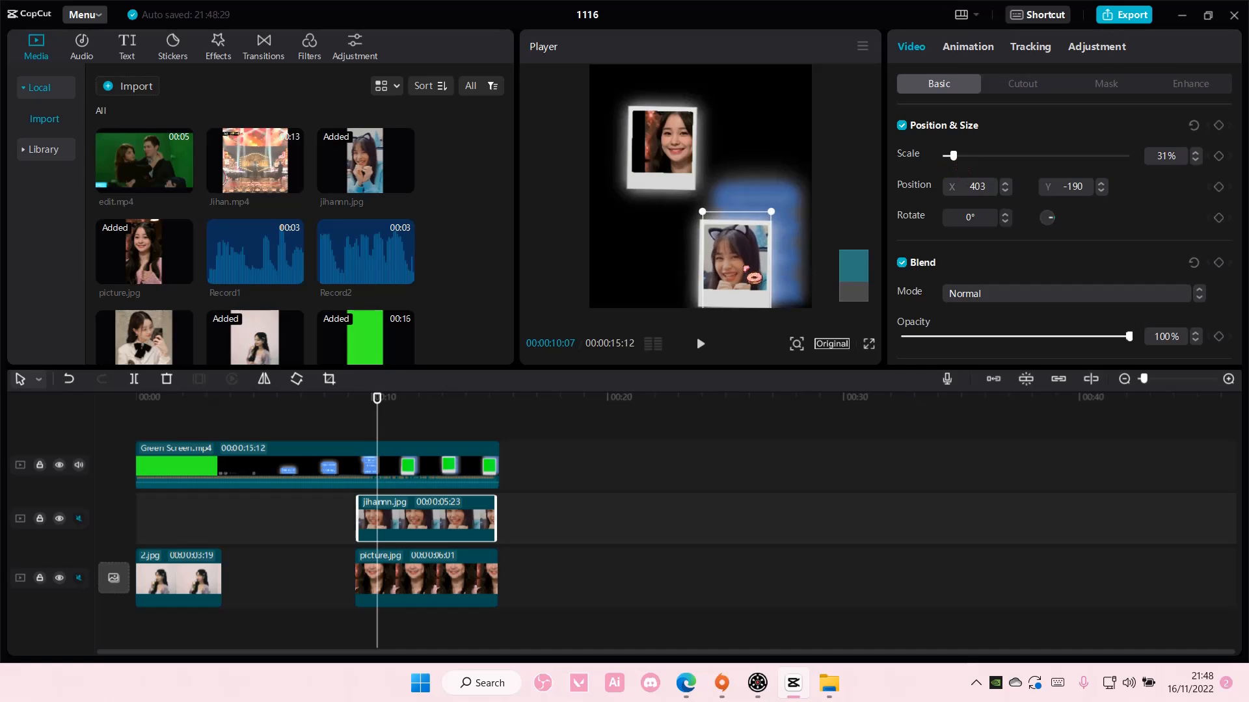
left_click_drag(374, 411, 369, 416)
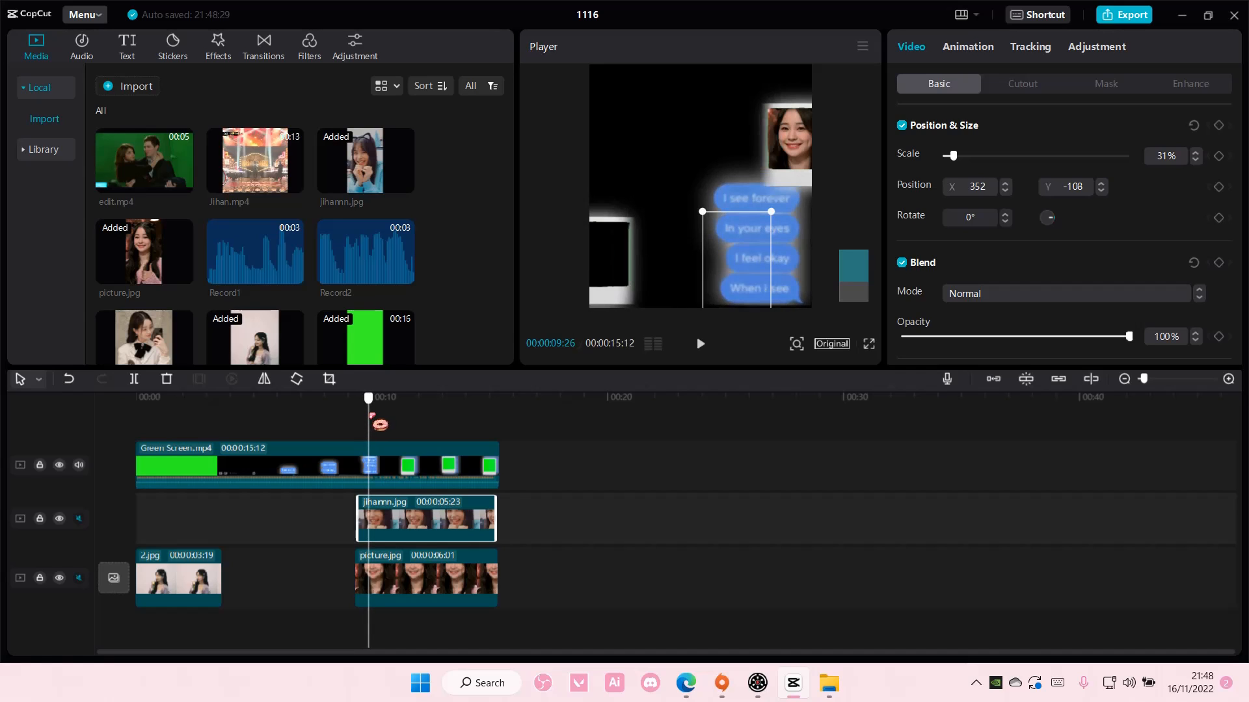
- Try keyframing jihannn.jpg's position at X -952, Y -127 on 00:00:09:26 and X -745, Y -146 on 00:00:09:27 to follow the lower polaroid
left_click_drag(731, 257, 595, 254)
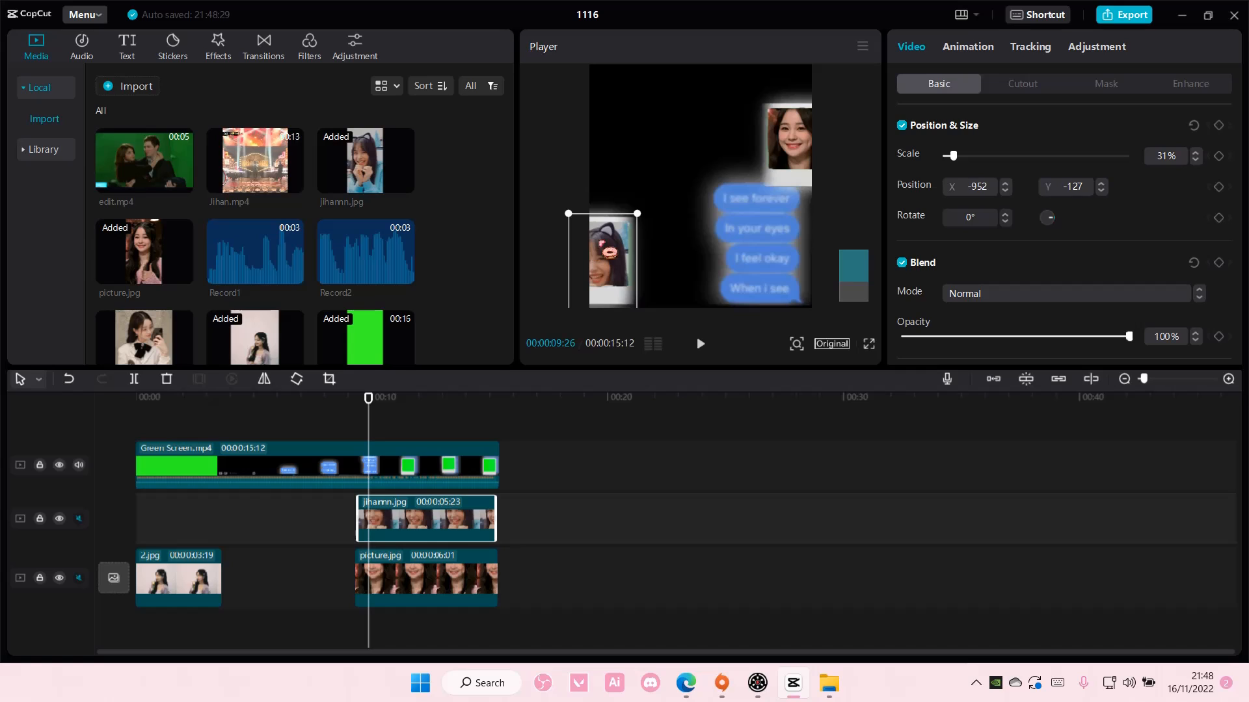
left_click(1218, 187)
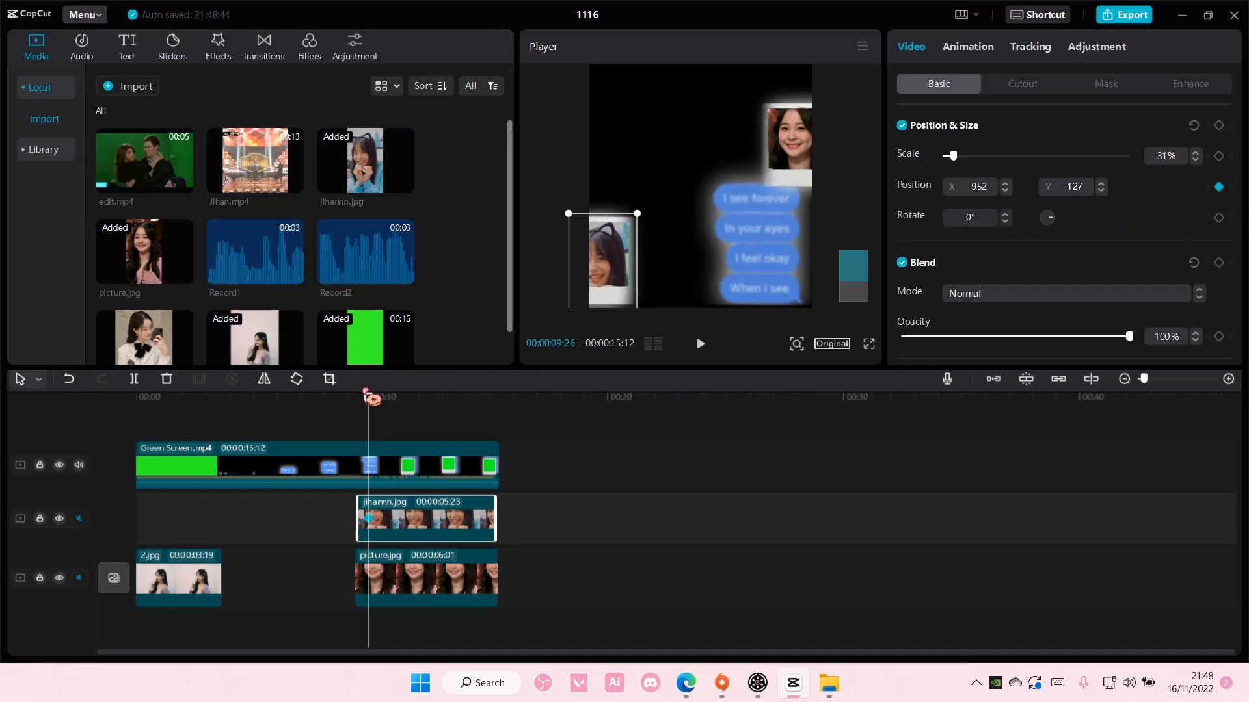
left_click(372, 398)
left_click_drag(372, 398, 370, 398)
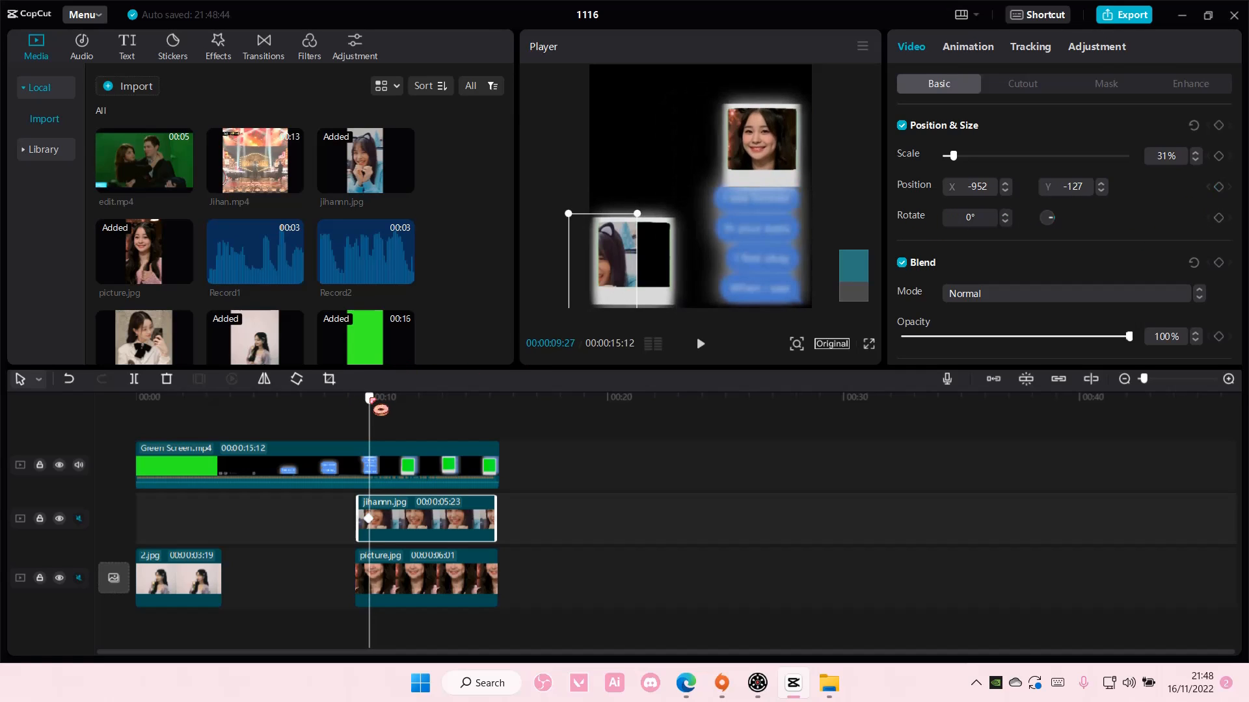
left_click_drag(589, 258, 610, 259)
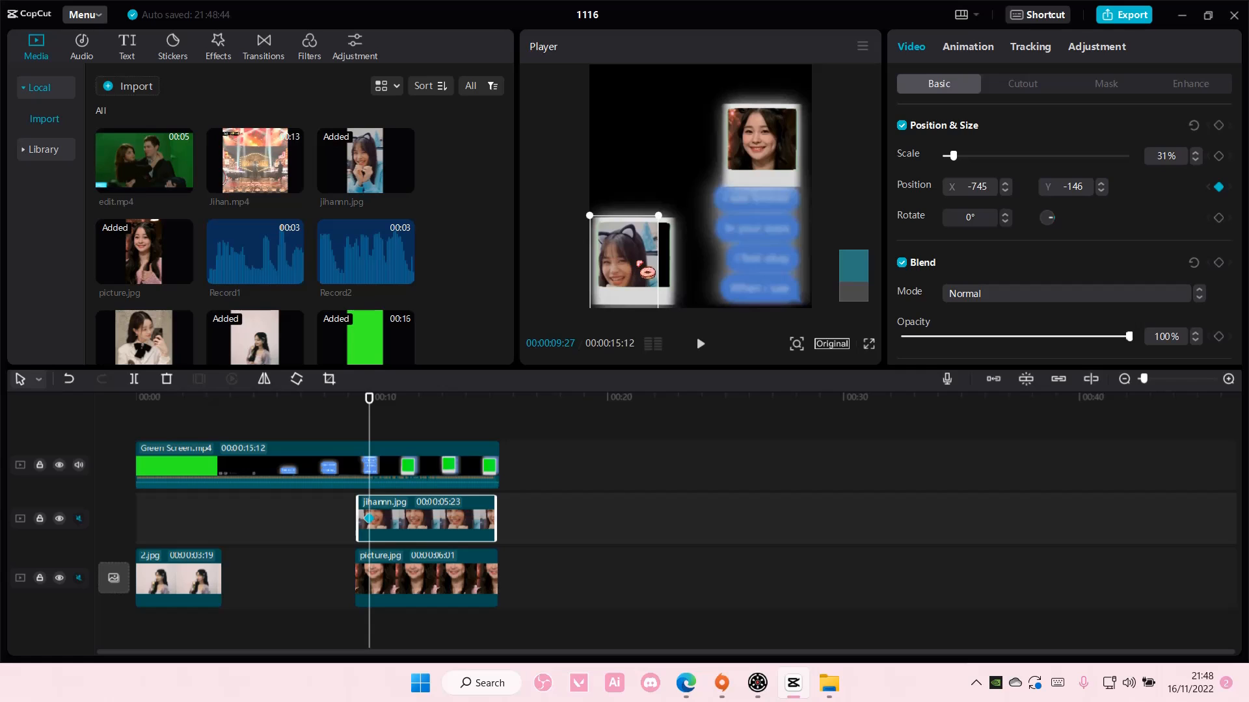
- Lock the green screen clip's track and move jihannn.jpg to X -631, Y -127 inside the lower polaroid at 00:00:09:27
left_click(642, 263)
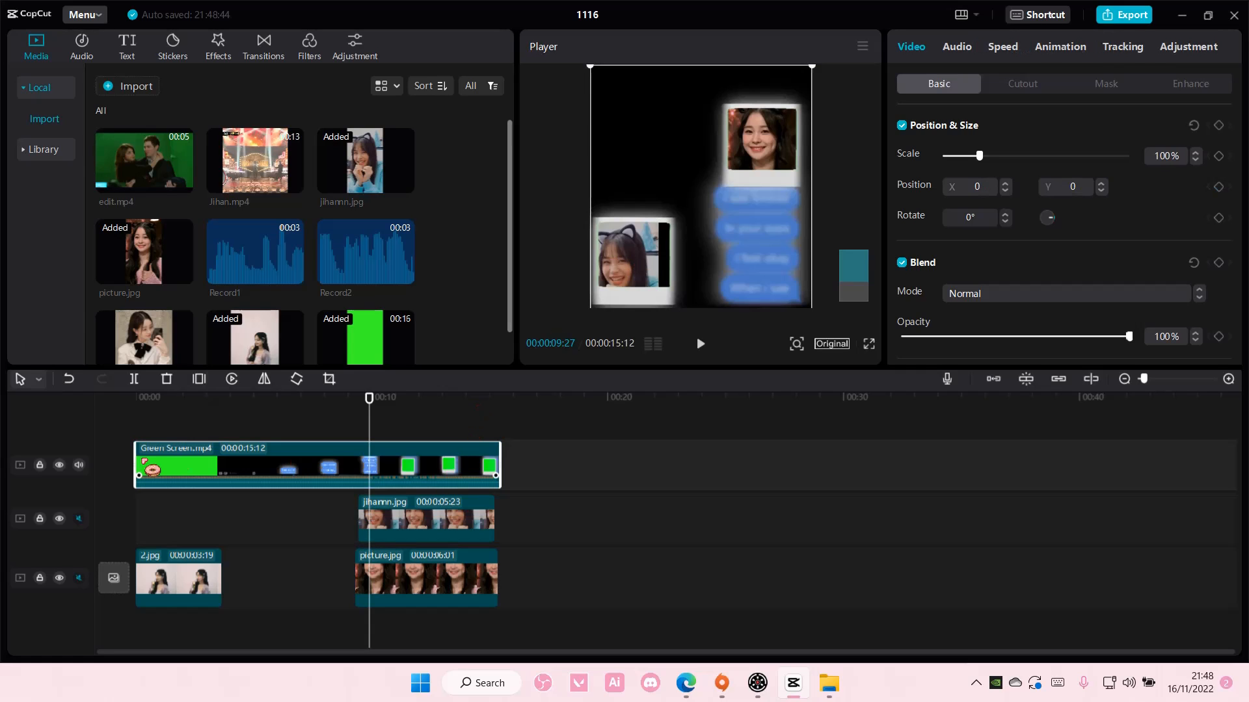
left_click(40, 465)
left_click(441, 499)
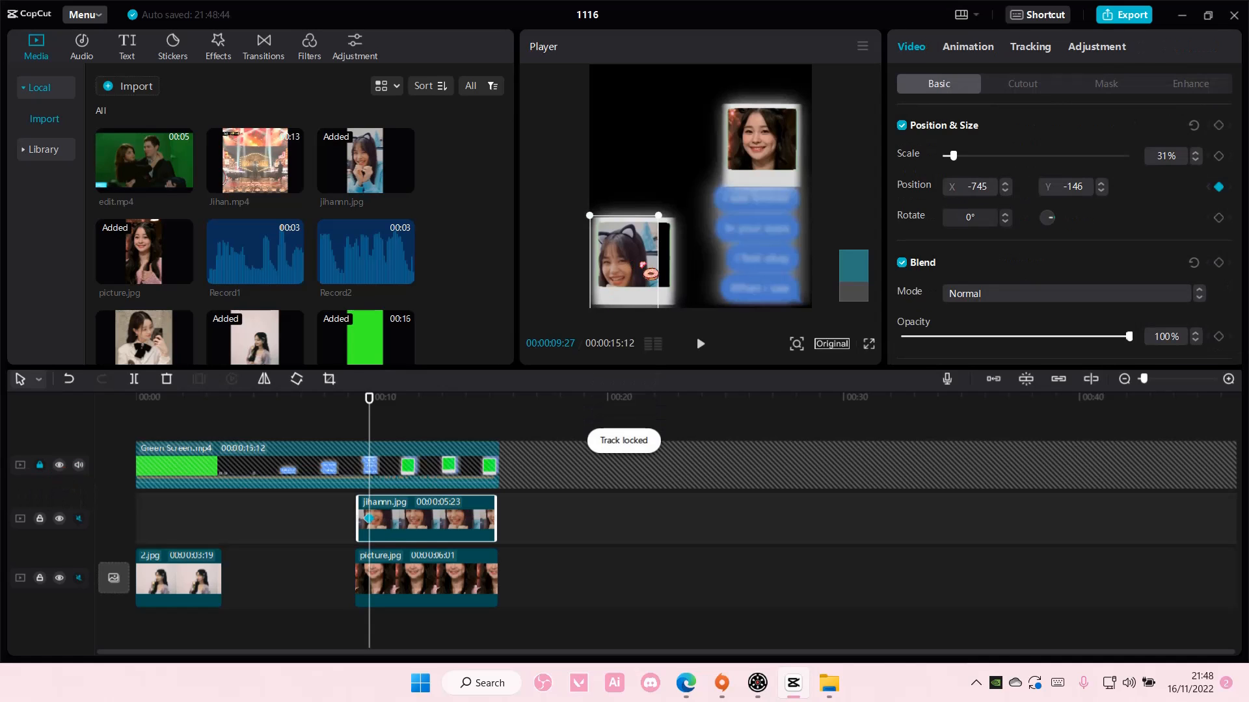
left_click_drag(653, 263, 627, 249)
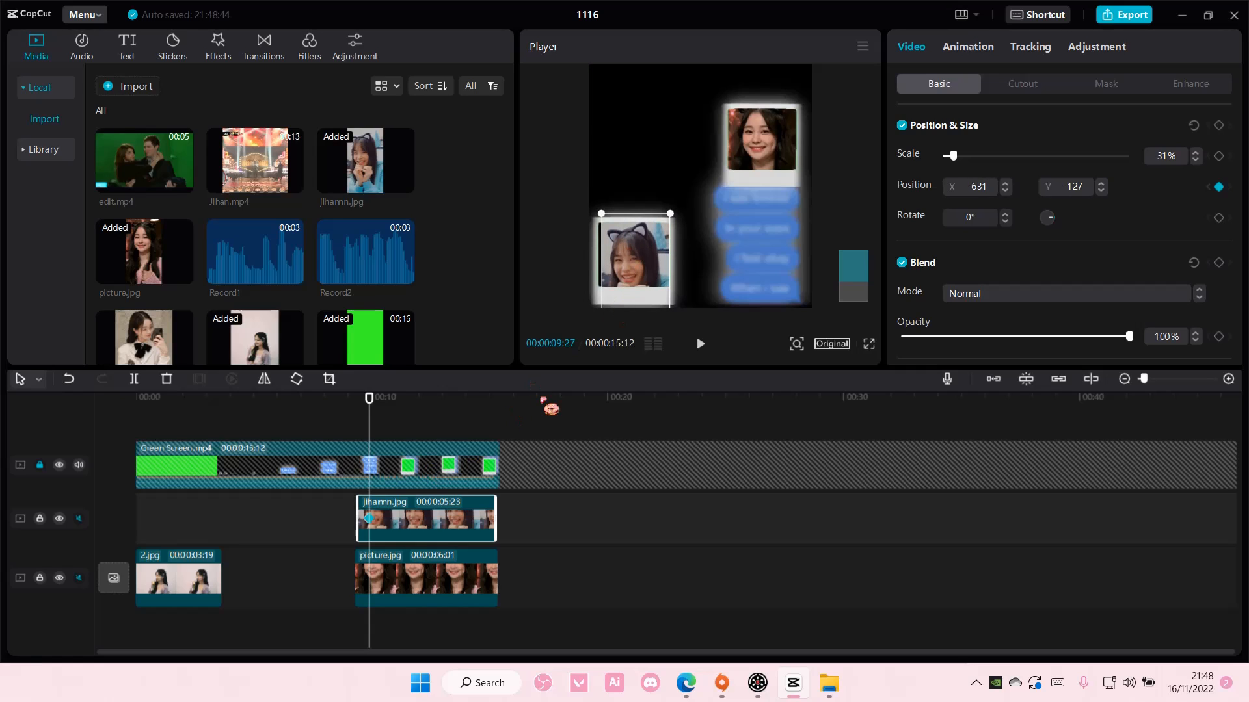
- Undo the position keyframes on jihannn.jpg and the green screen track lock
key("ctrl+z")
key("ctrl+z")
key("ctrl+z")
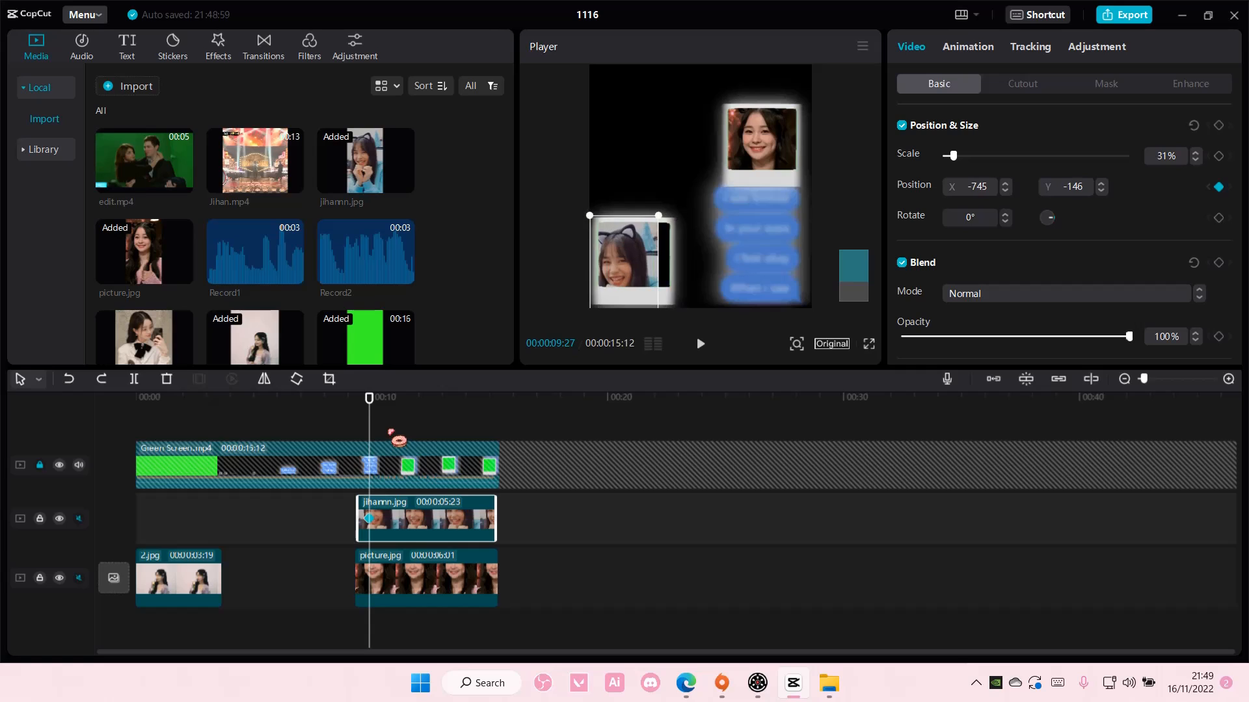
key("ctrl+z")
key("ctrl+z")
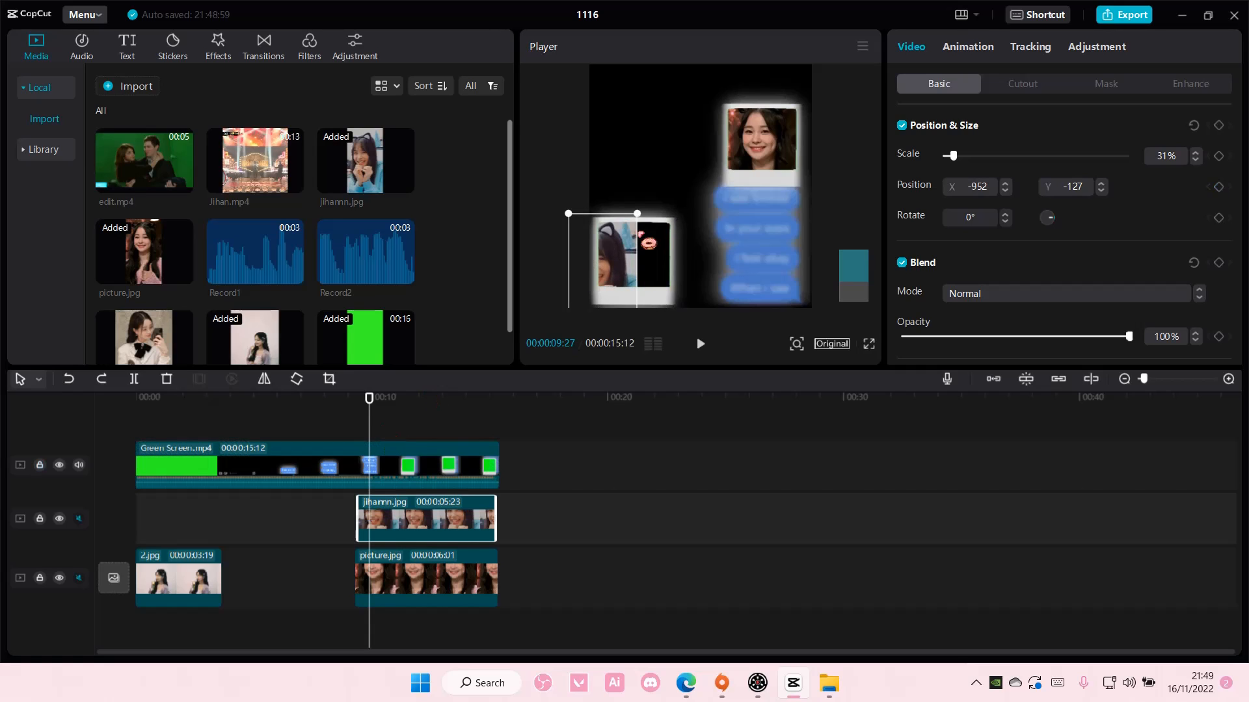
- Enlarge jihannn.jpg to 38% and add a position keyframe at X -1154, Y -165 on 00:00:09:25, where the lower polaroid enters
left_click_drag(637, 214, 650, 203)
left_click_drag(622, 251, 663, 262)
left_click_drag(372, 409, 368, 410)
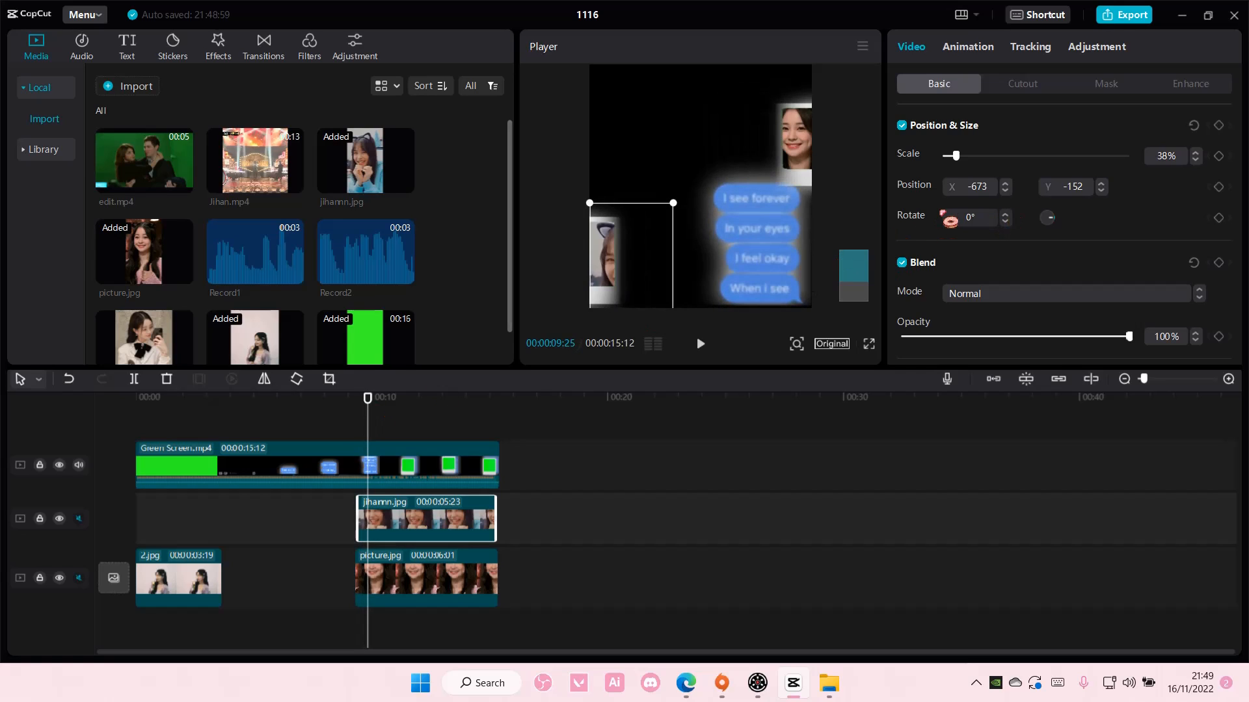
left_click_drag(609, 259, 559, 260)
left_click(1218, 186)
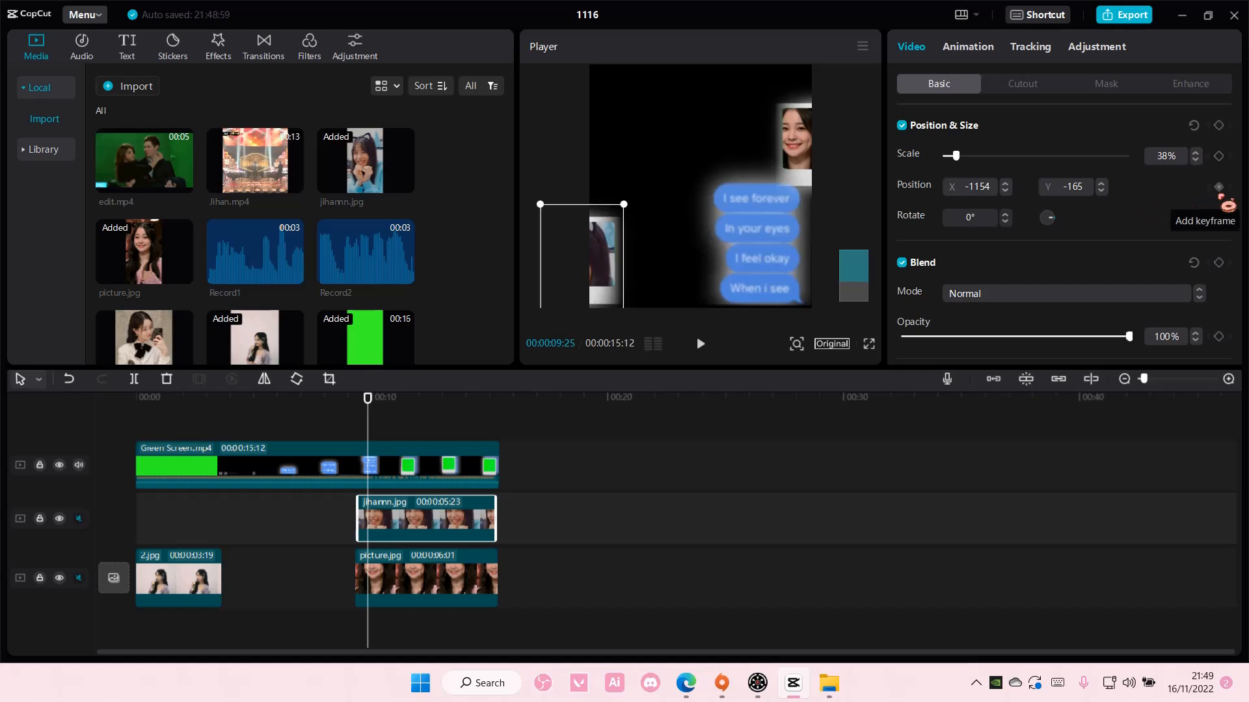
- Keyframe jihannn.jpg's position at X -616, Y -114 on 00:00:09:27 so the photo fills the lower polaroid
left_click(372, 407)
left_click_drag(376, 405, 372, 405)
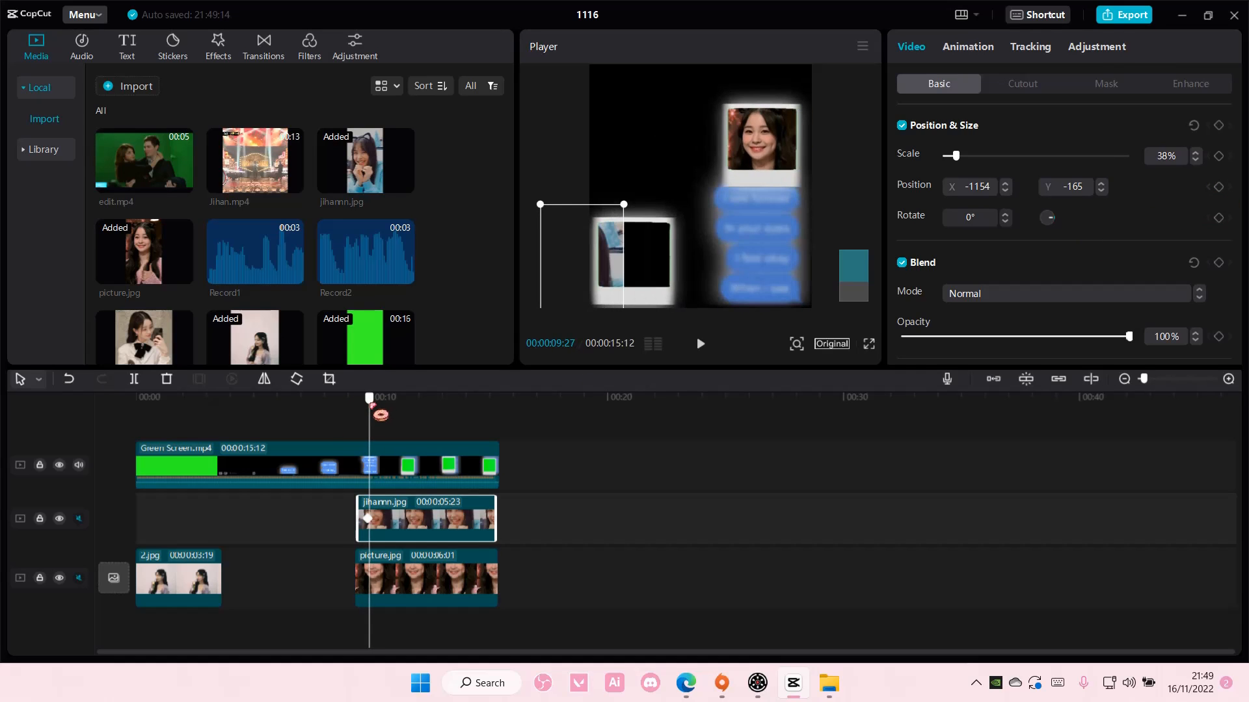
left_click_drag(616, 266, 667, 261)
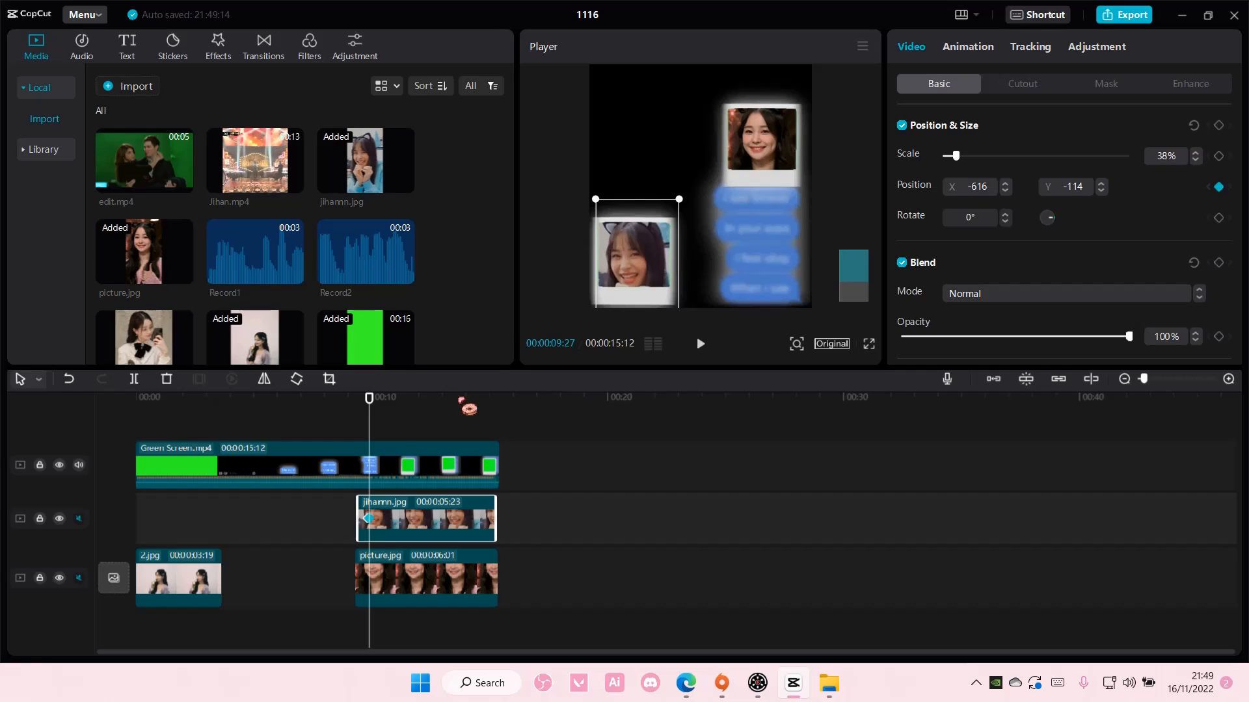
- Keyframe jihannn.jpg along the lower polaroid's path at X -46, Y -127 on 00:00:10:01 and X 454, Y -140 on 00:00:10:15
left_click_drag(369, 415, 372, 414)
left_click_drag(660, 253, 719, 254)
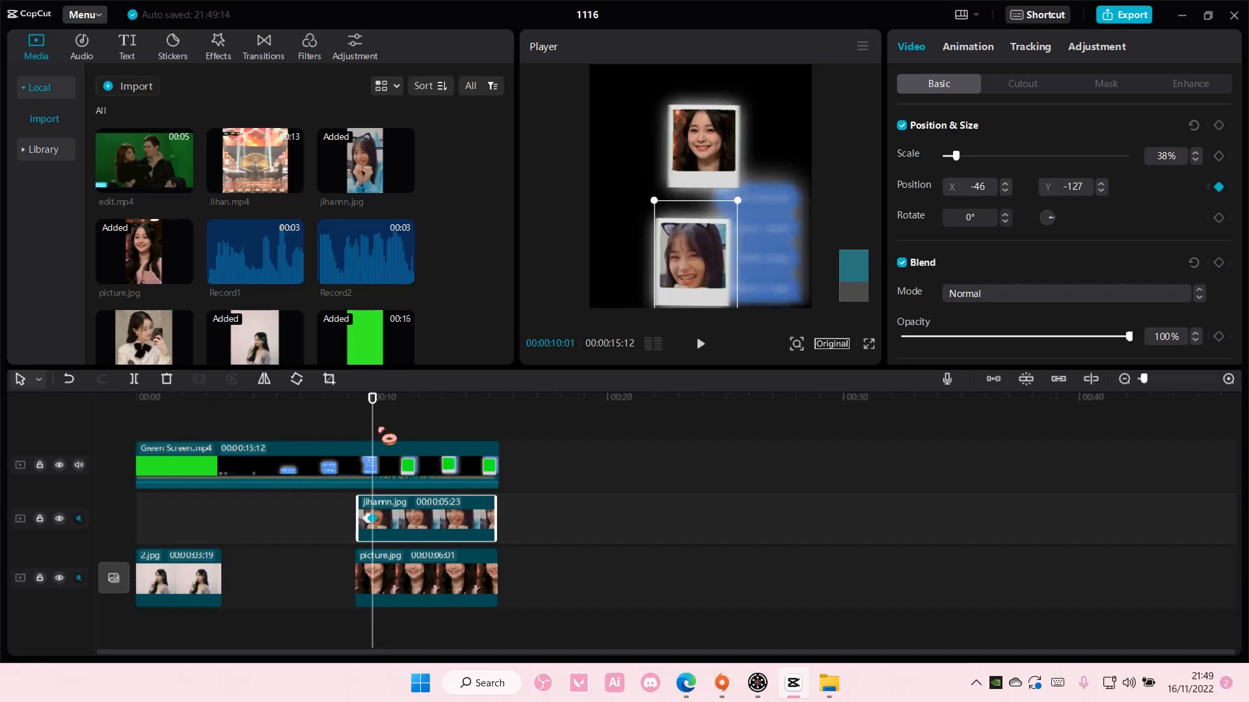
left_click(383, 430)
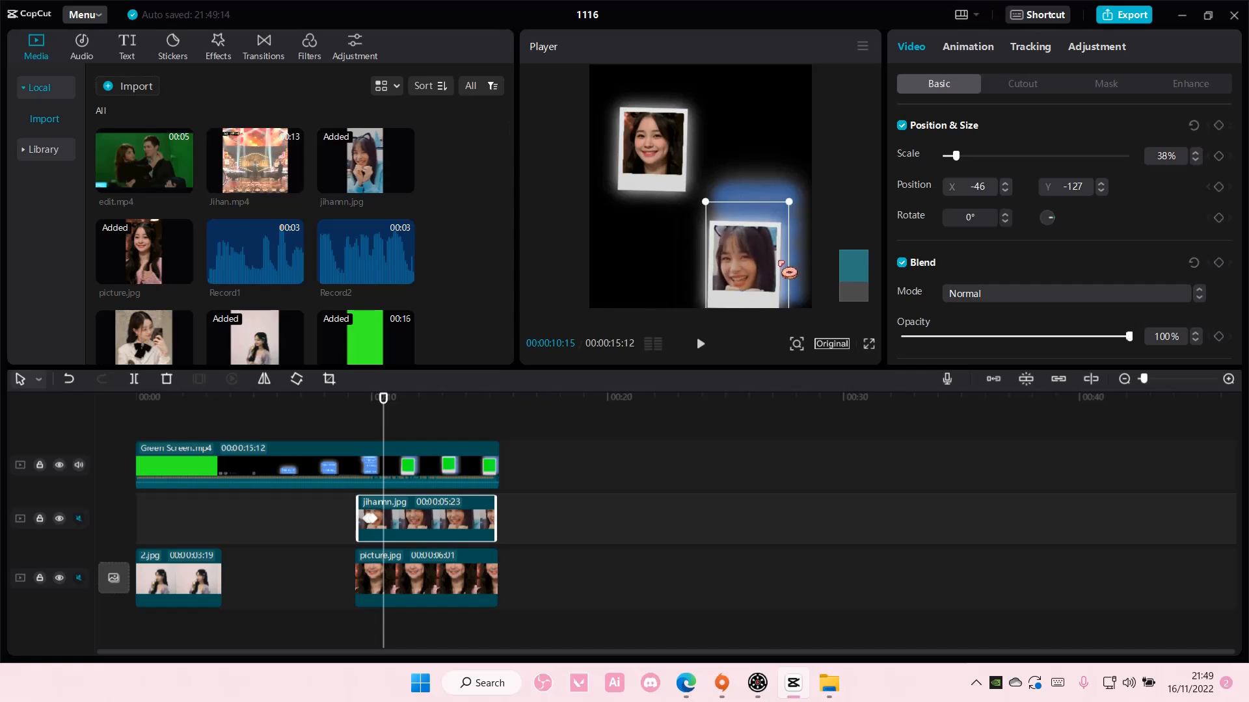
- Go to 00:00:12:03 and lock the green screen clip's track
left_click_drag(385, 423, 421, 419)
left_click(743, 301)
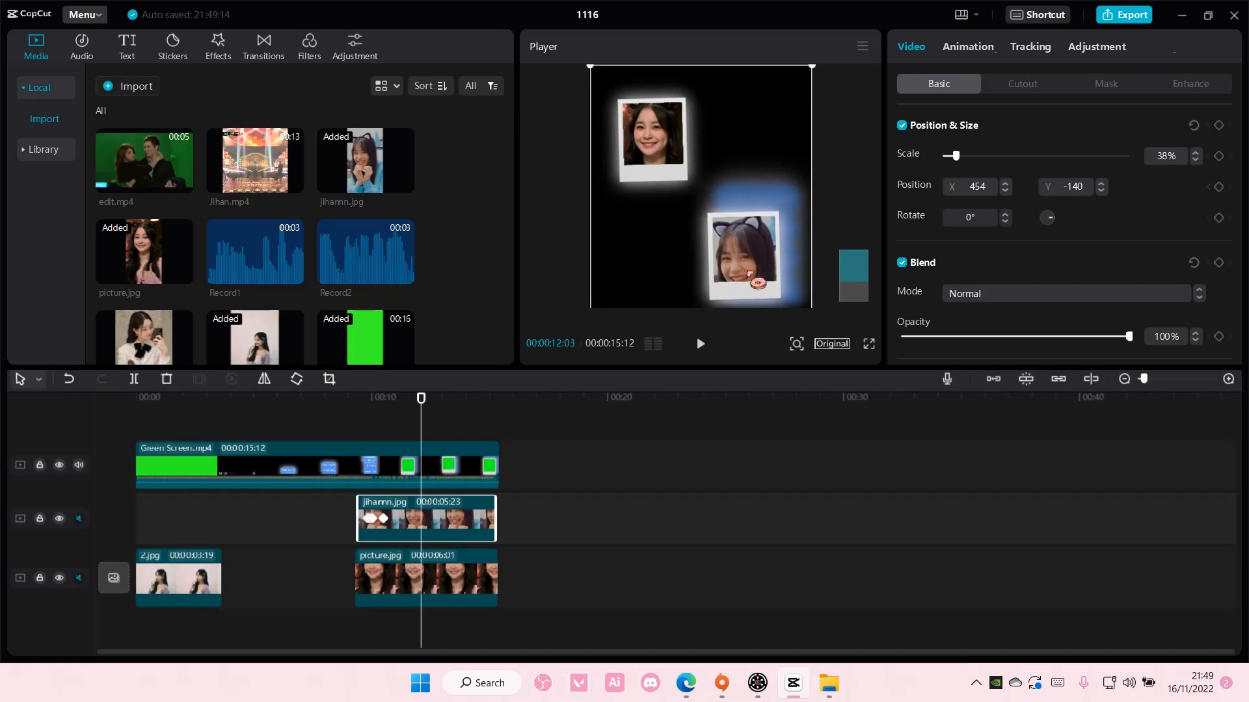
left_click(39, 465)
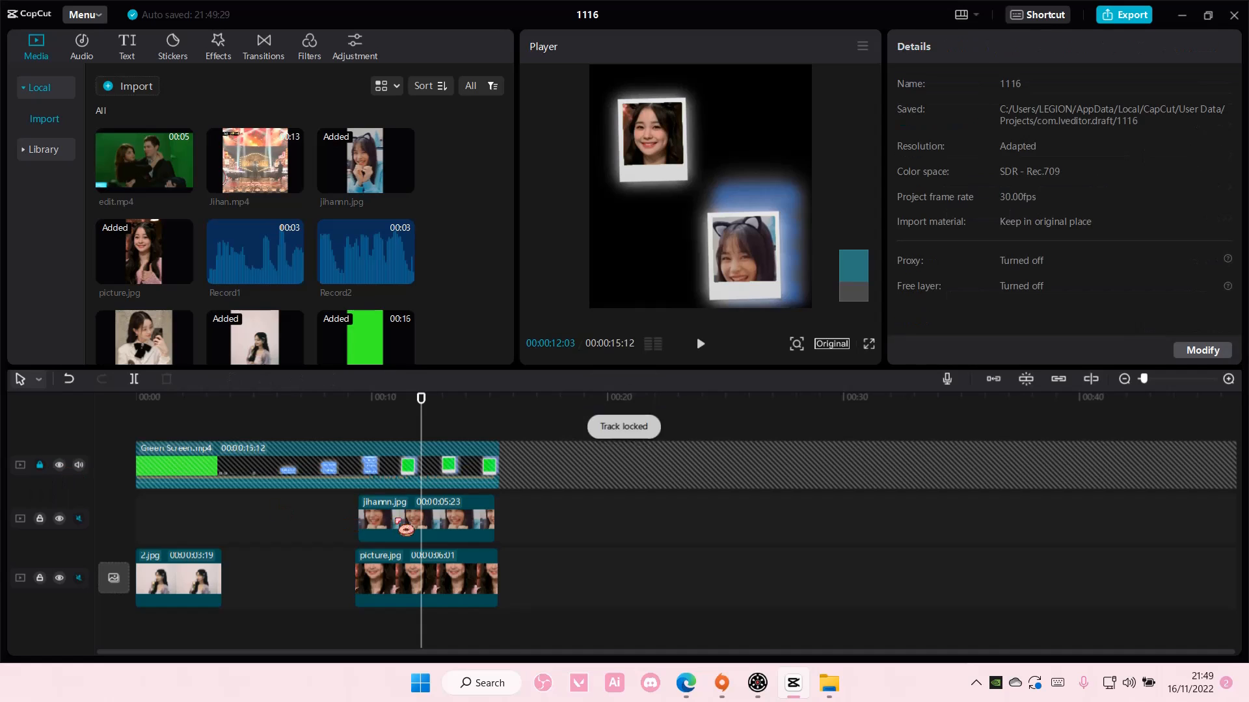
- Keyframe jihannn.jpg's position at X 466, Y -64 on 00:00:12:03 and X 454, Y -197 on 00:00:13:14 to match the floating polaroid
left_click(701, 302)
left_click_drag(740, 269, 741, 261)
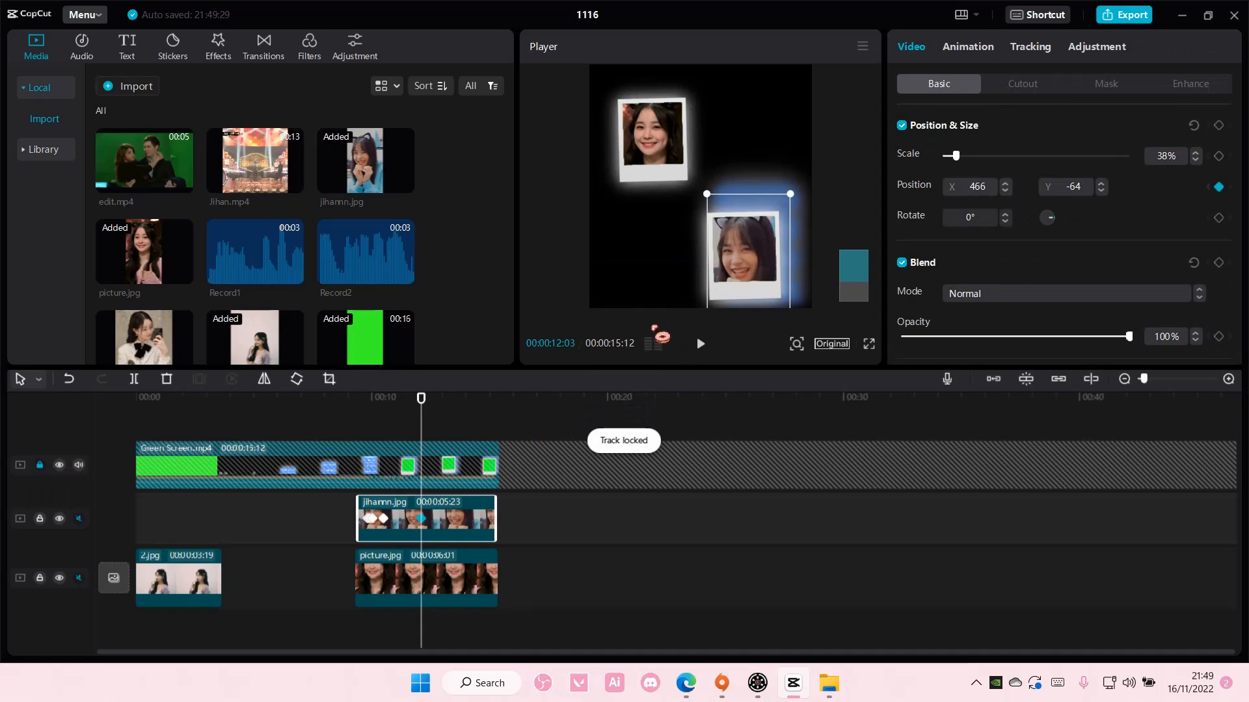
left_click_drag(420, 417, 456, 422)
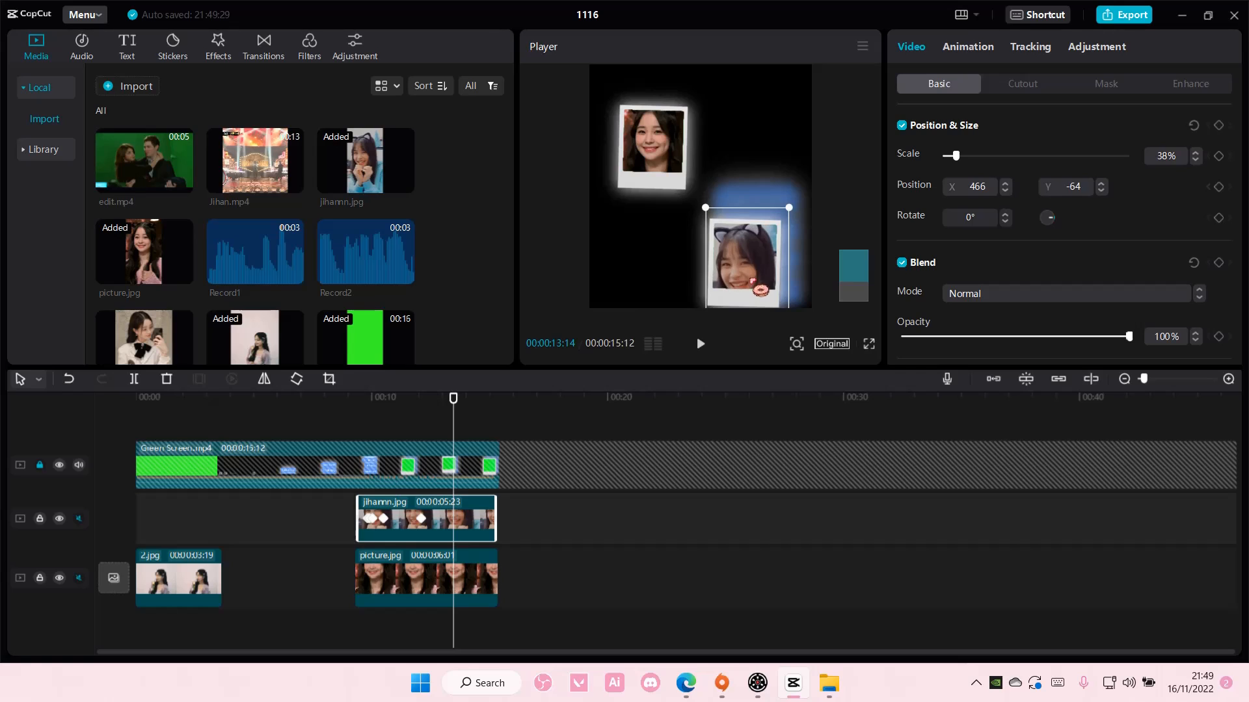
left_click(470, 419)
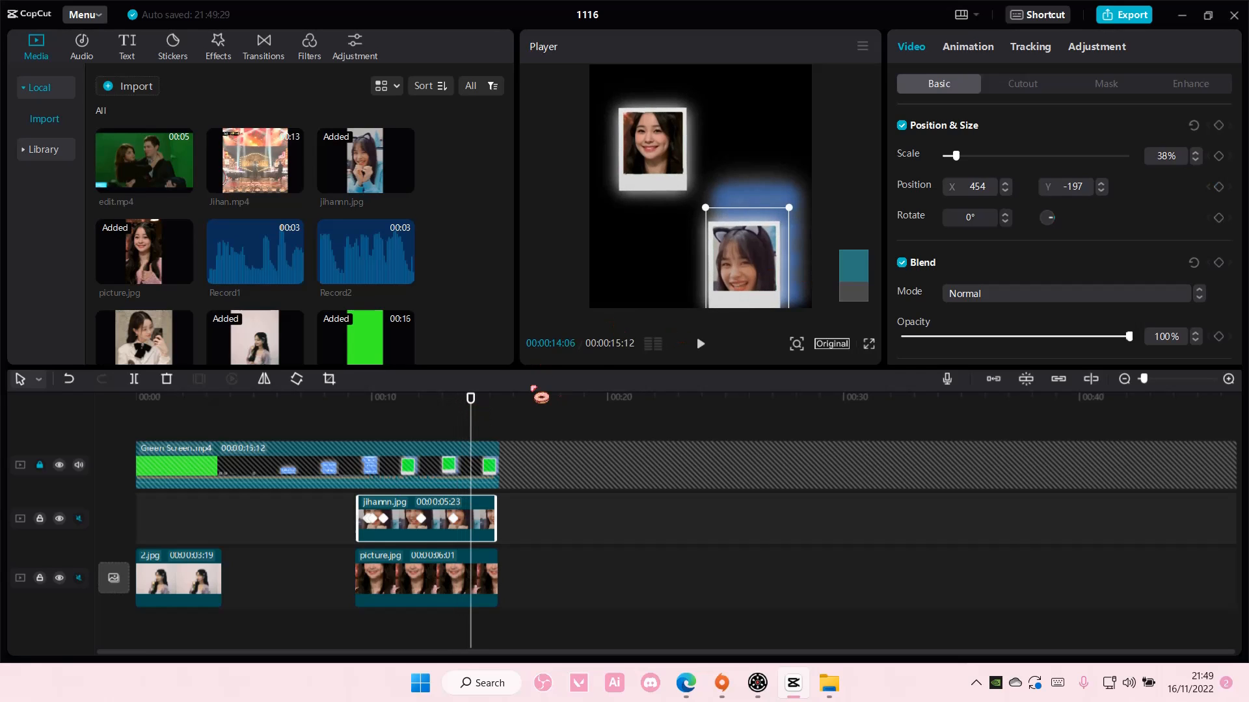
- Mute the green screen track and preview the edit from the beginning and from the start of the polaroid section
left_click(79, 465)
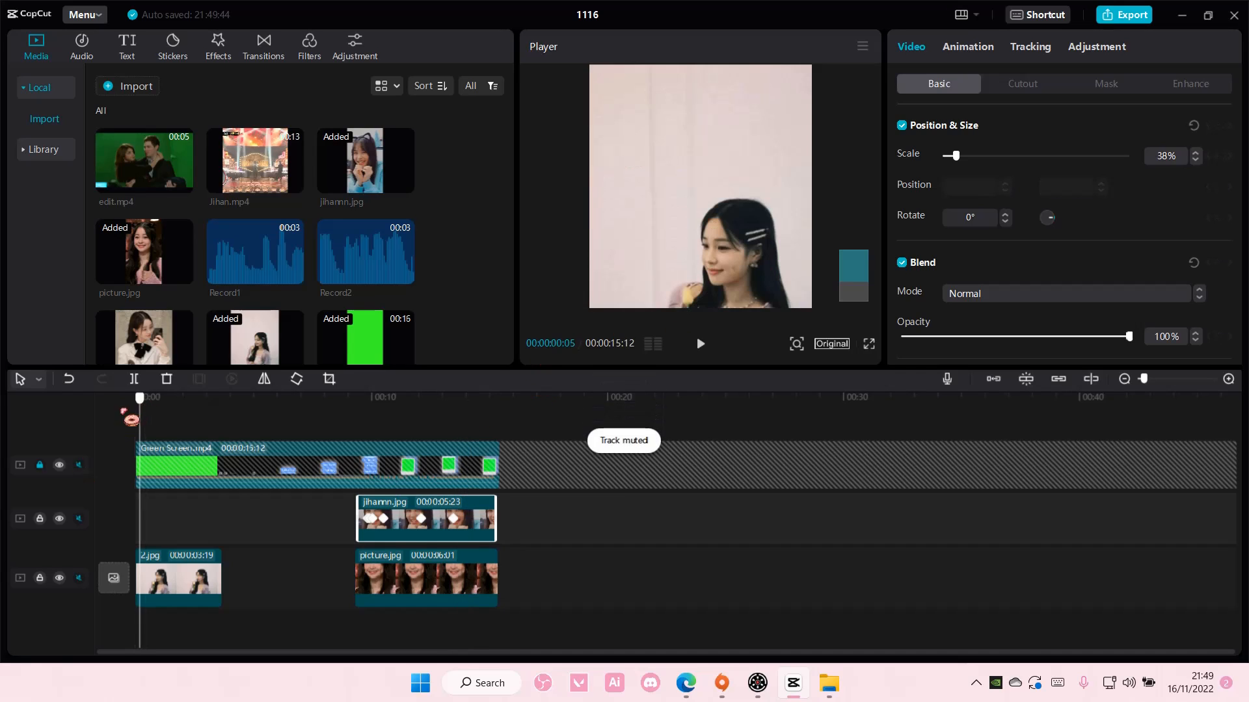
left_click(125, 413)
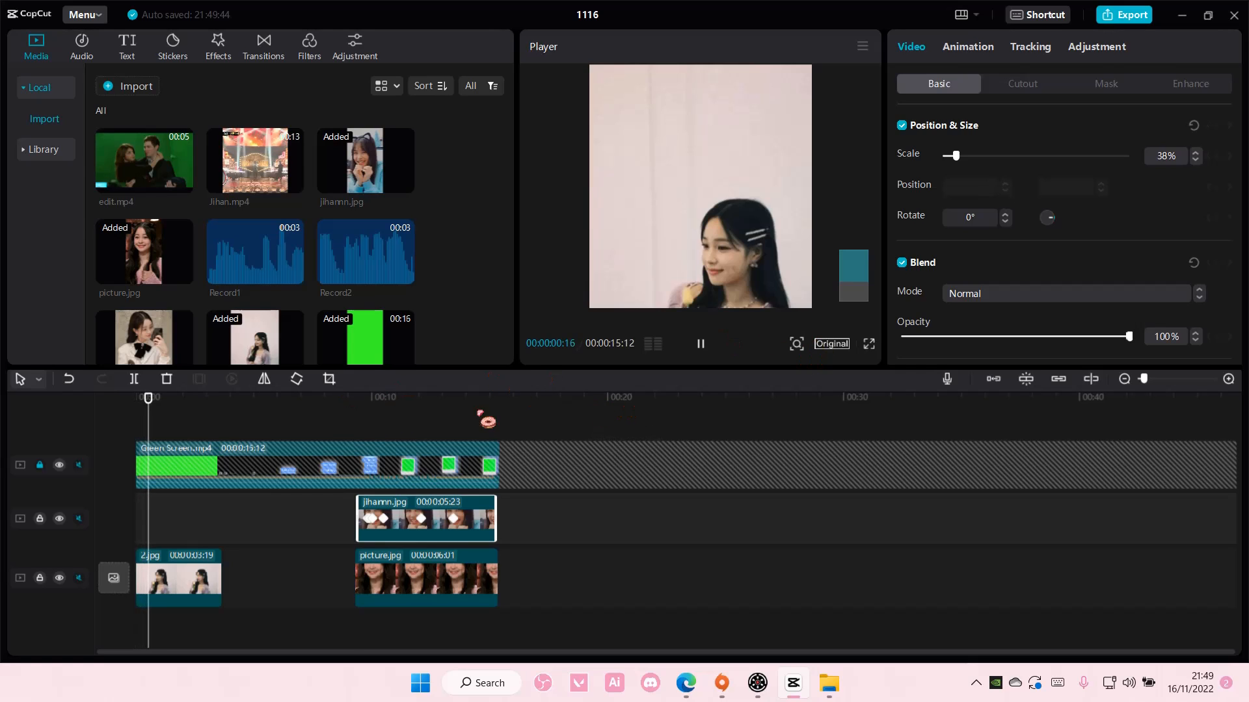
left_click(356, 408)
key("space")
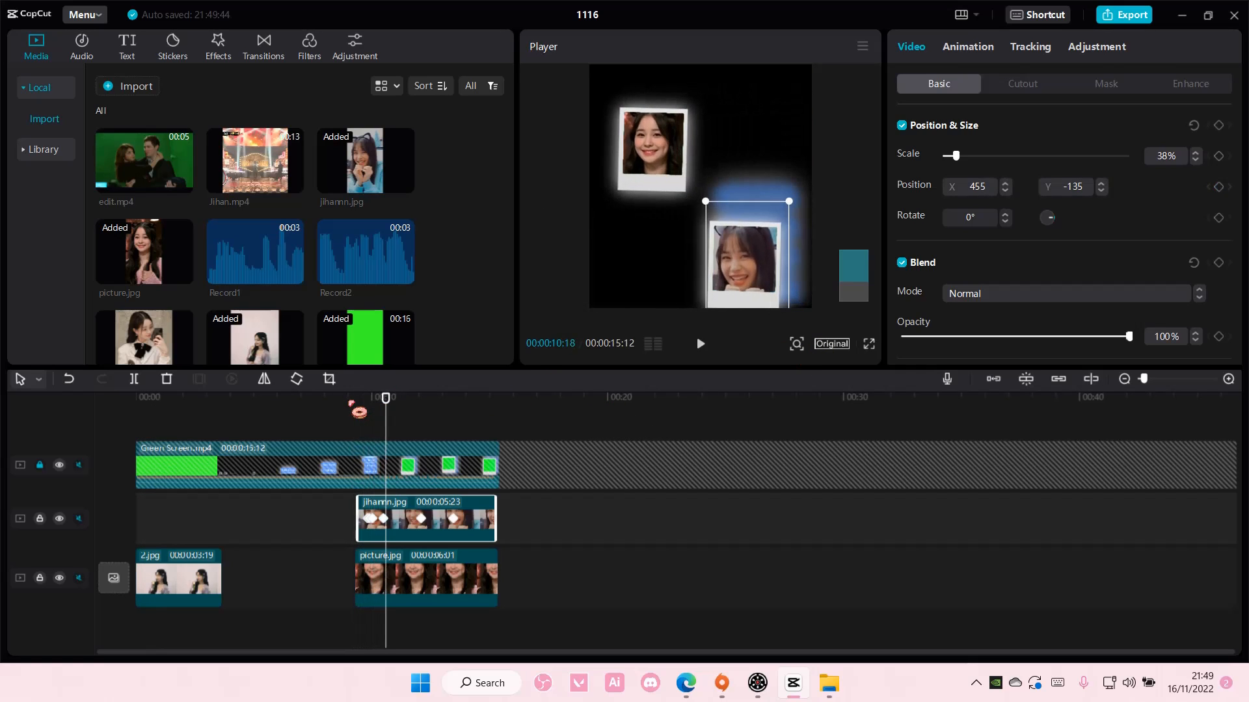
- Play the section from 00:00:08:07 to 00:00:10:08 to check how the photos follow the incoming polaroids
left_click(433, 400)
left_click(315, 556)
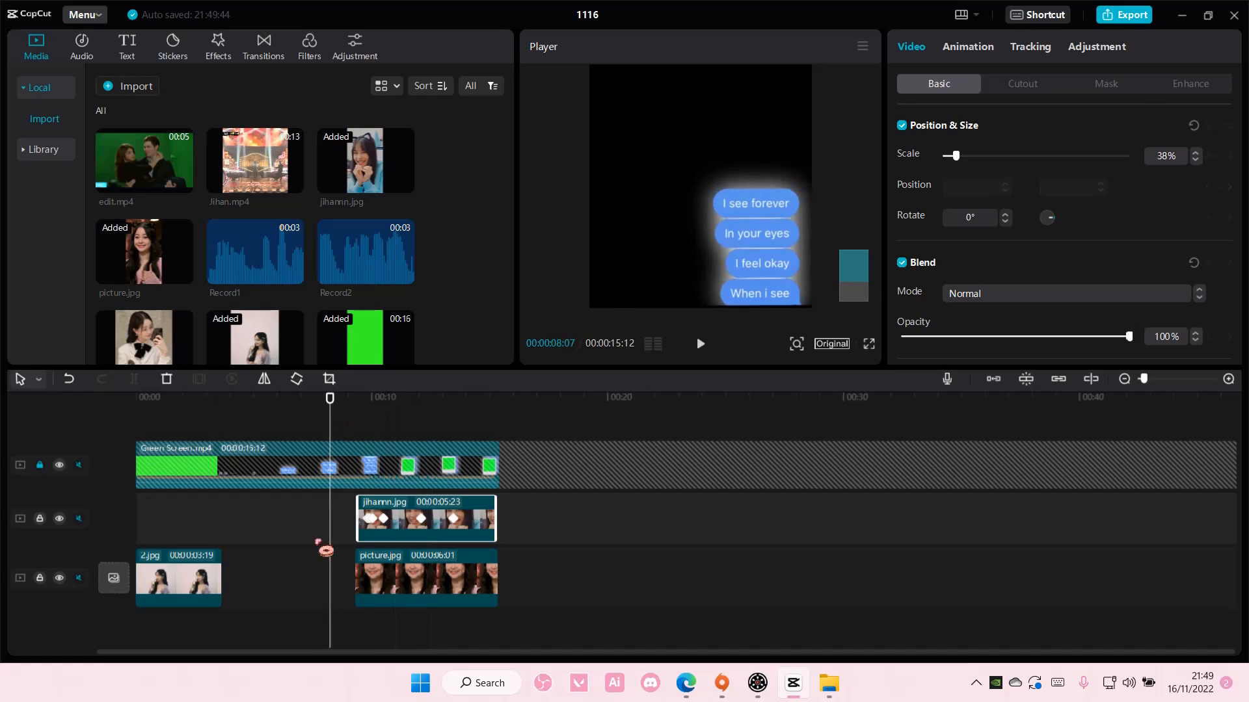
key("space")
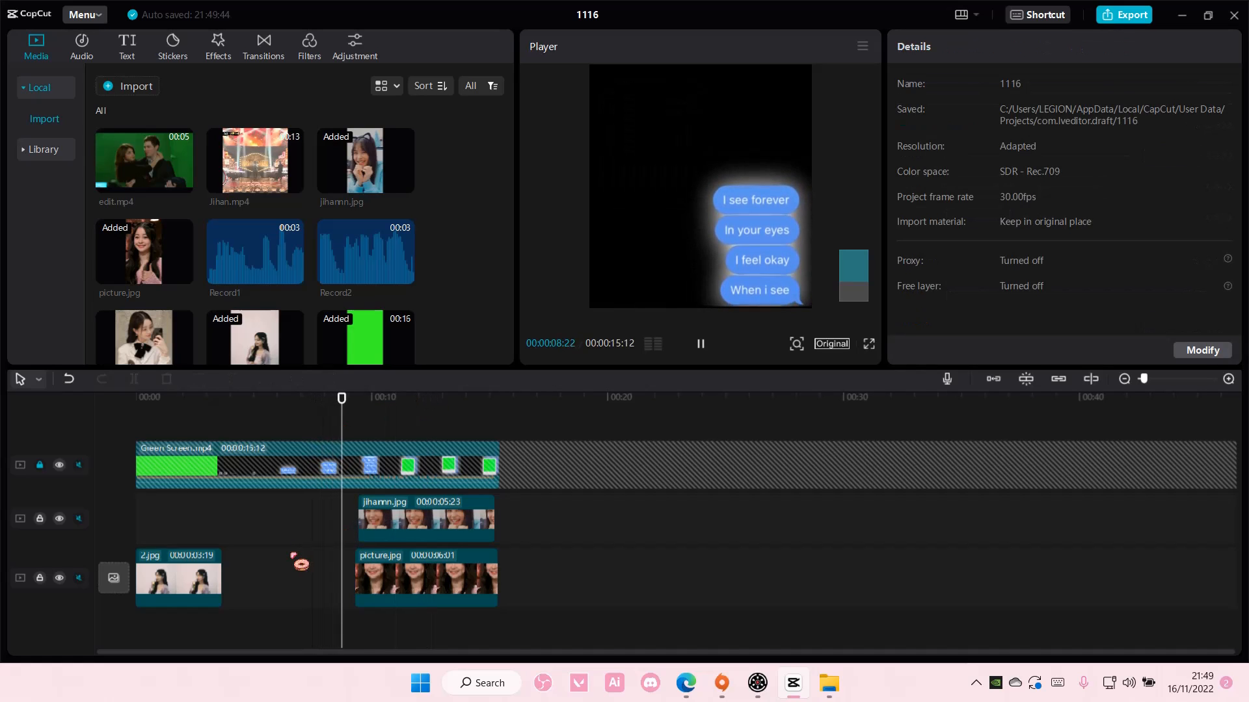
key("space")
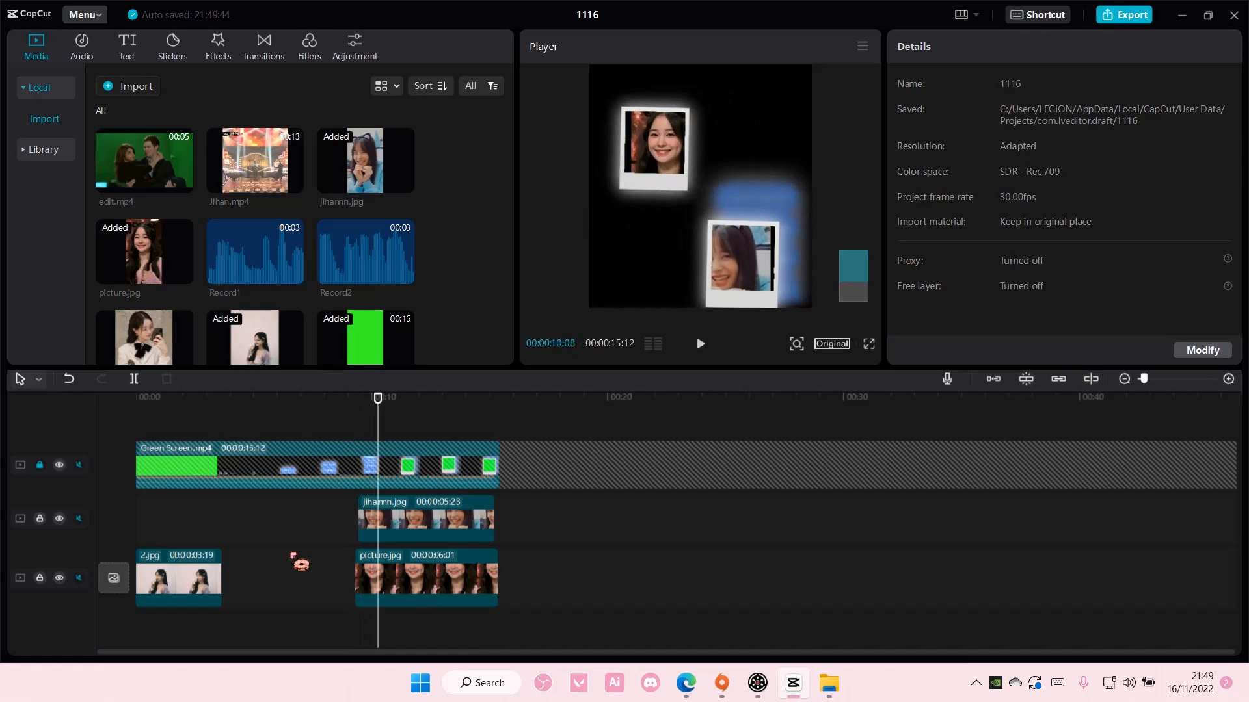
- Select jihannn.jpg and scrub from 00:00:12:03 to 00:00:12:22 to check its alignment with the lower polaroid
left_click(420, 566)
left_click(421, 528)
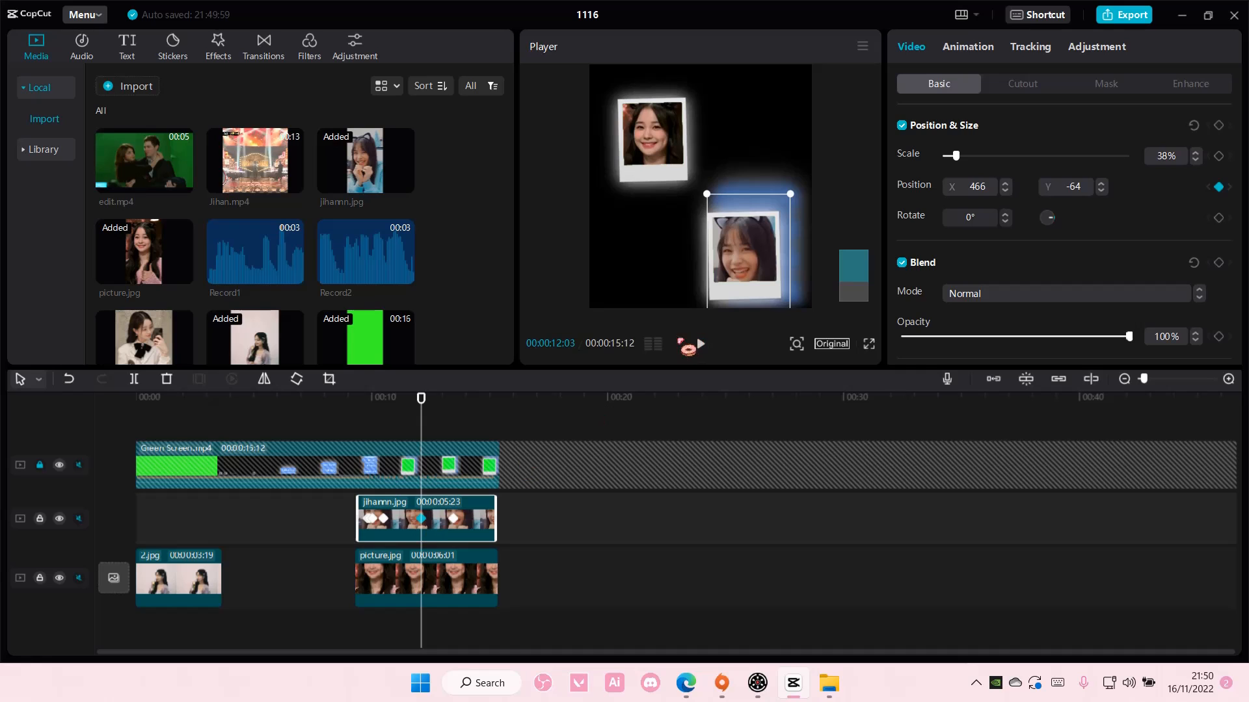
left_click_drag(423, 405, 438, 445)
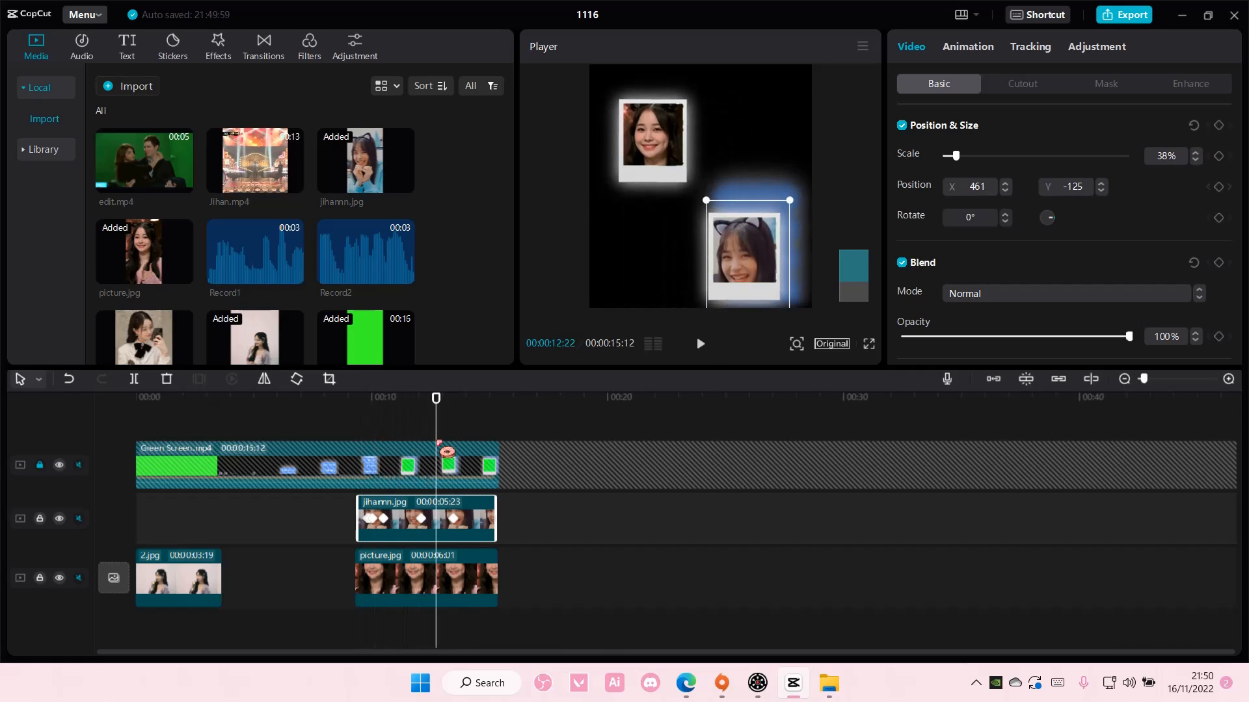